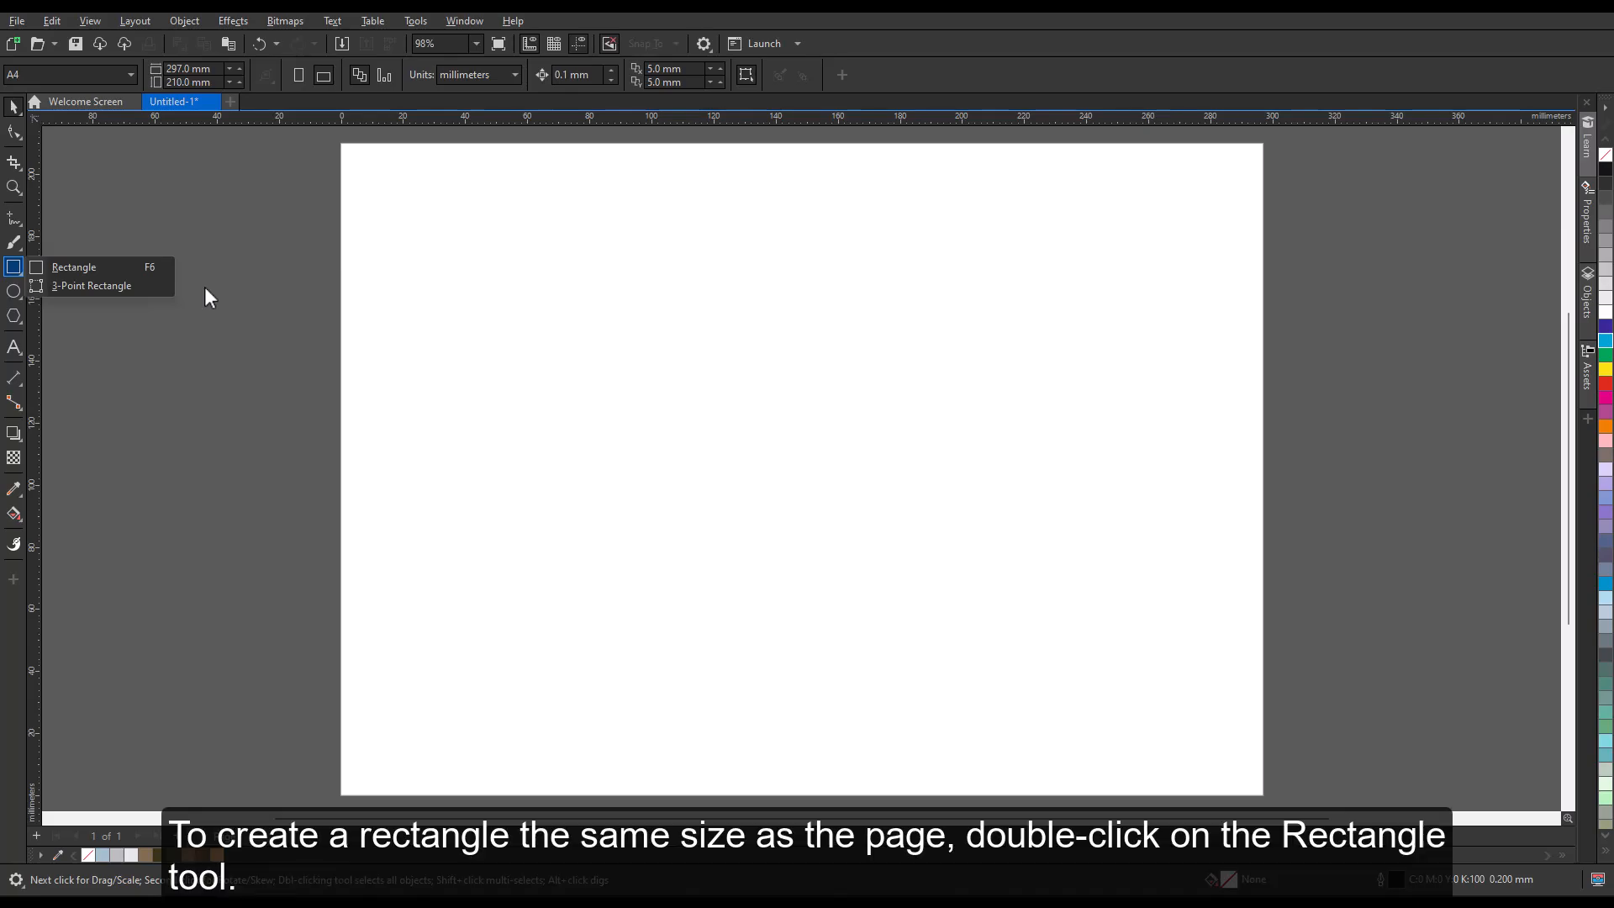
Create a rectangle the same size as the A4 page and fill it with cyan.
double_click(16, 272)
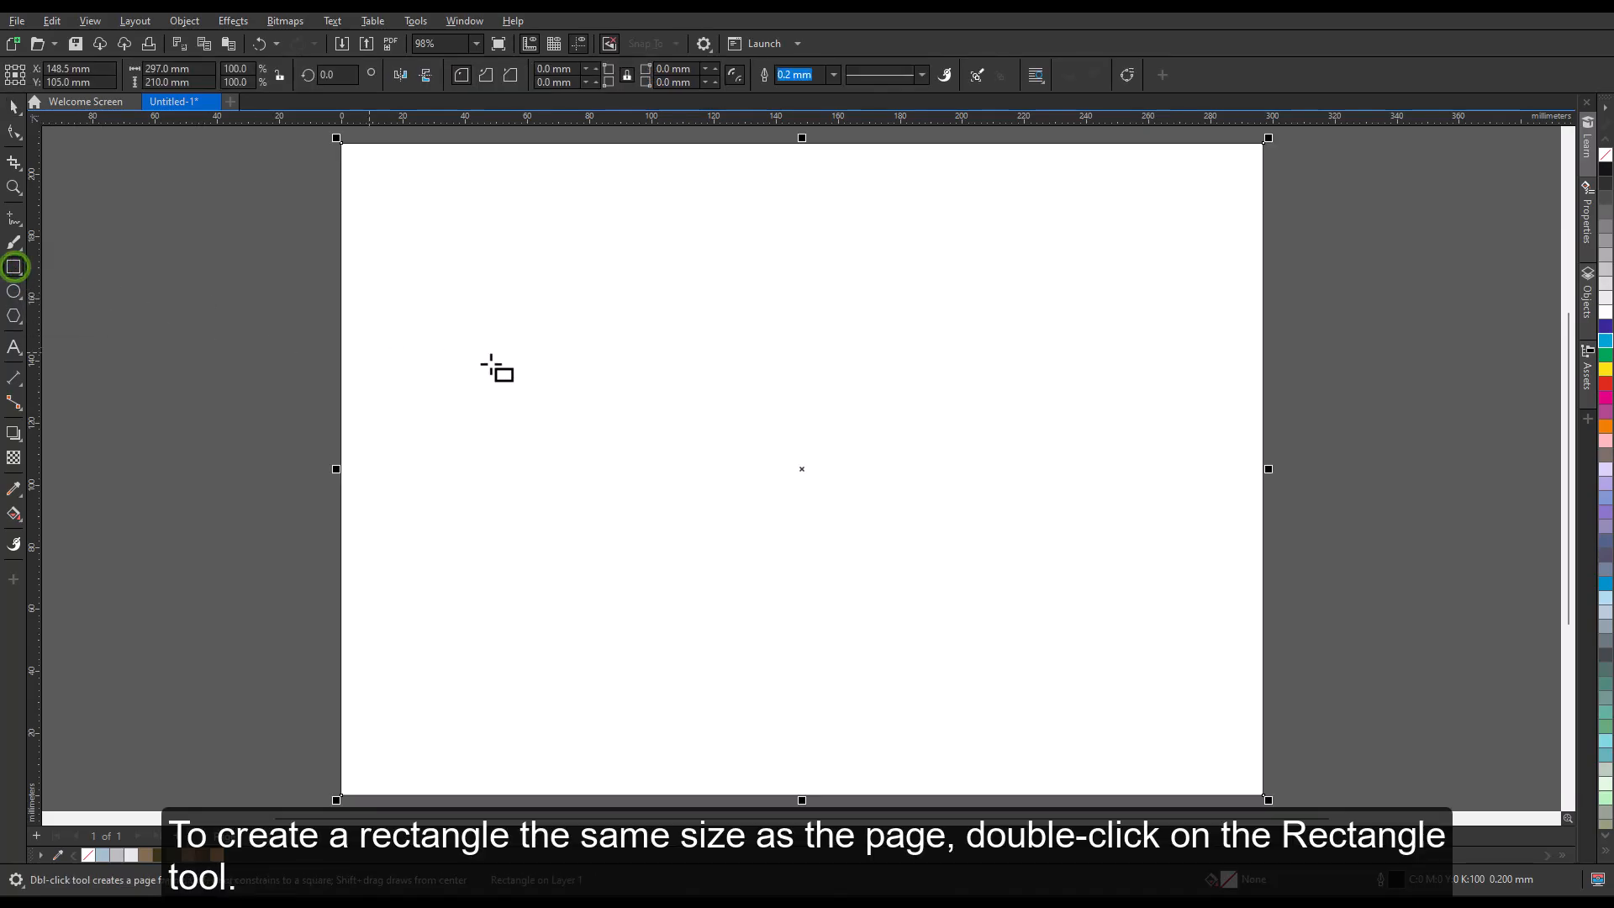
left_click(1606, 342)
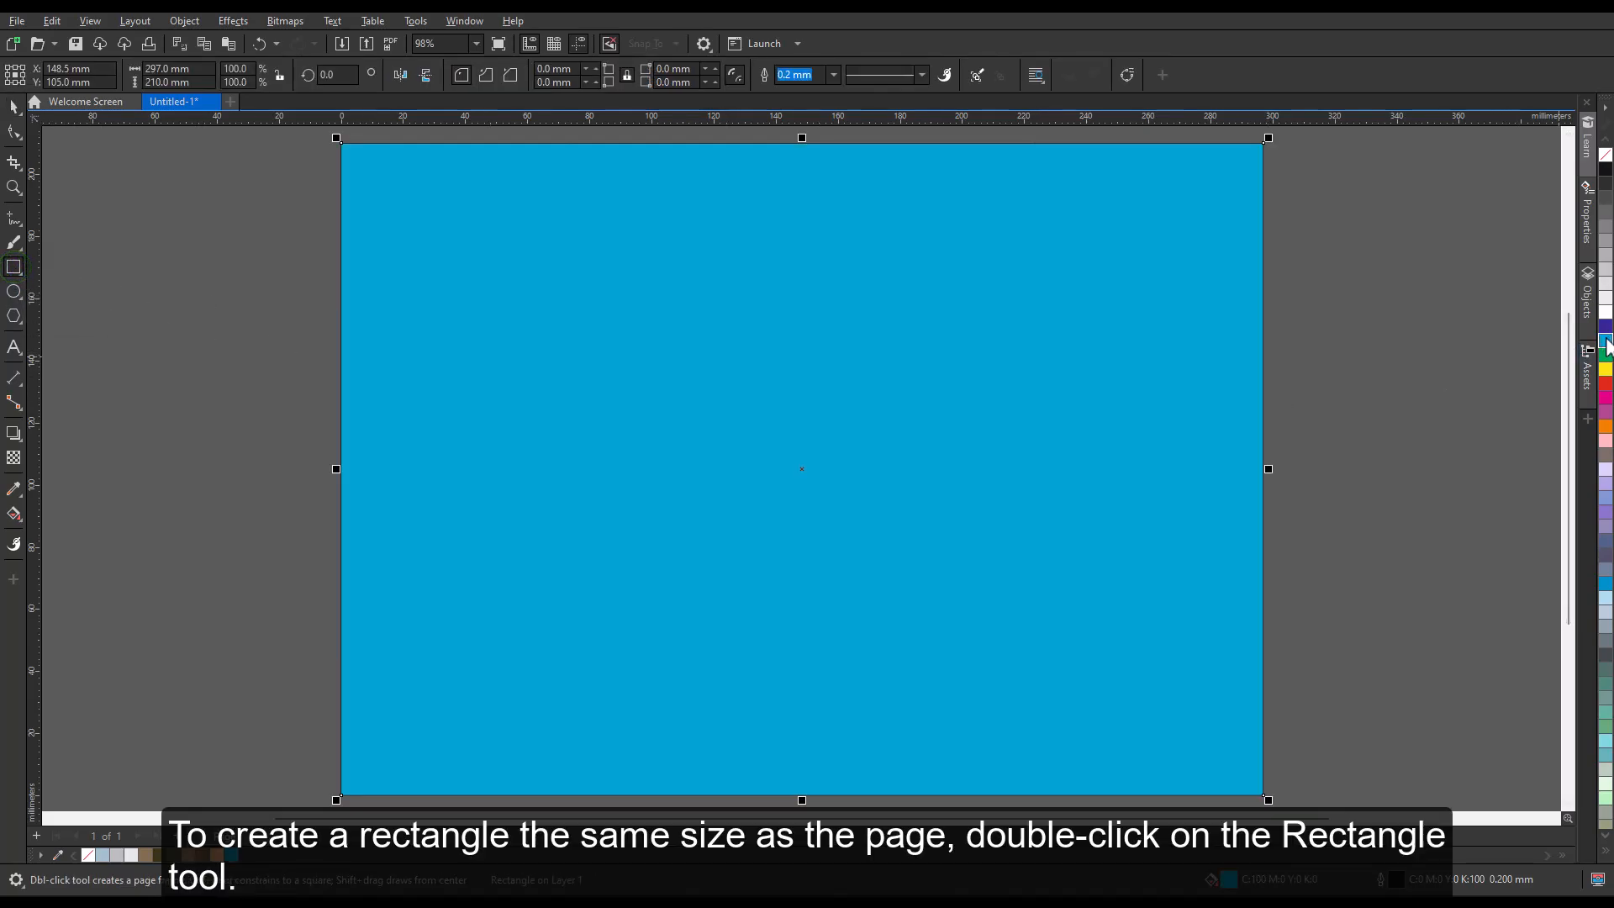
key("Escape")
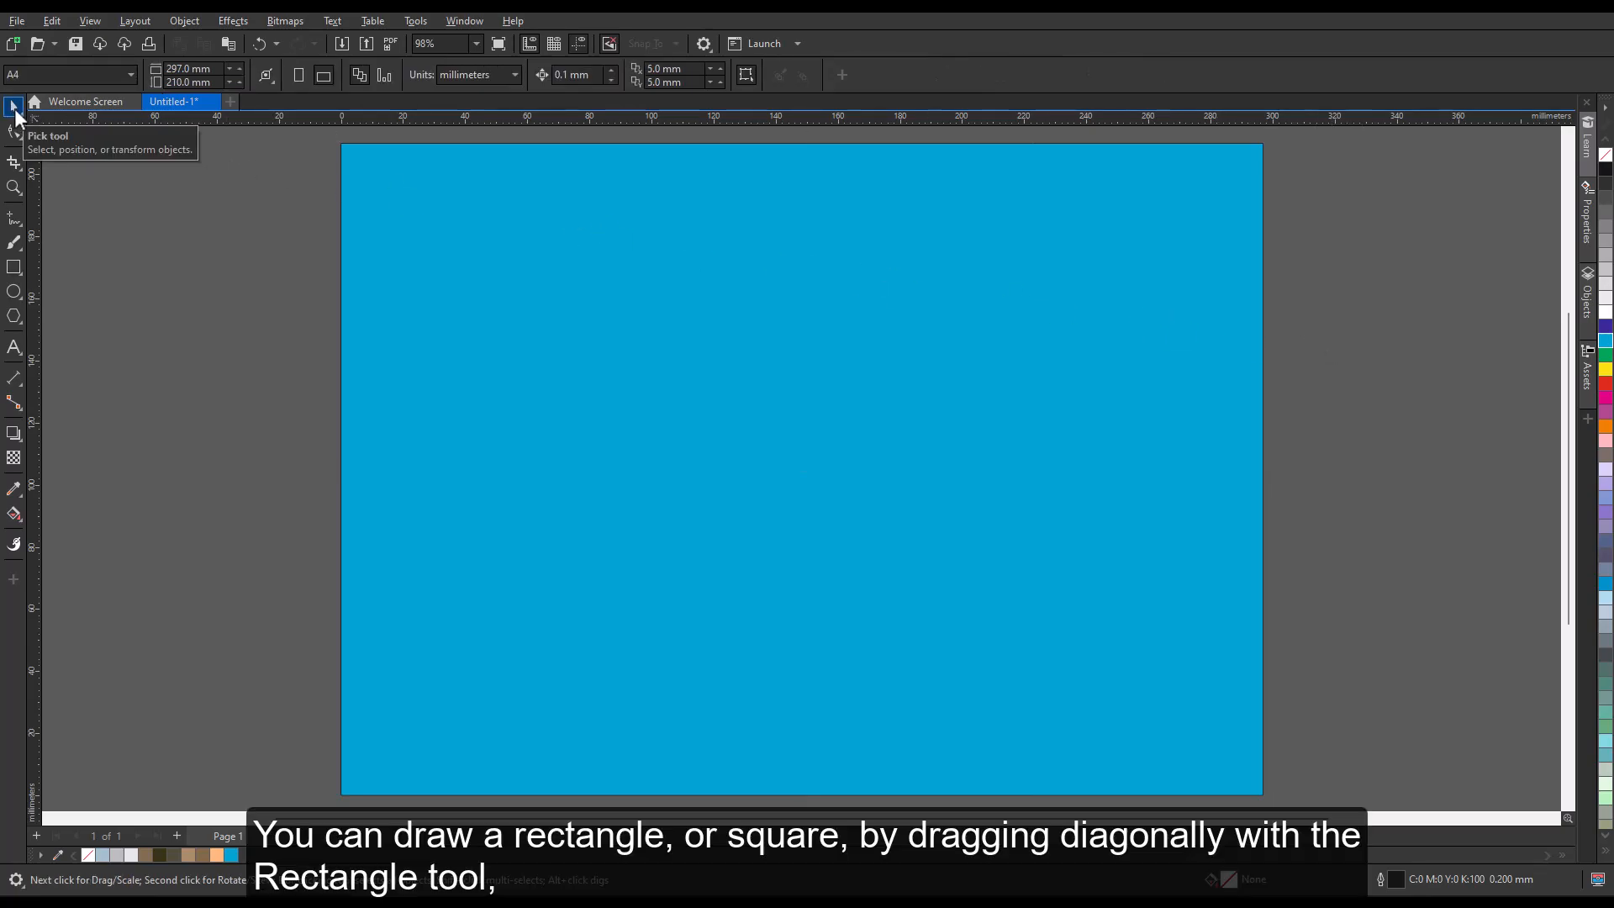
Draw a rectangle about 83 by 48 mm in the upper-left area of the page and fill it white.
left_click(13, 267)
left_click_drag(406, 216, 663, 368)
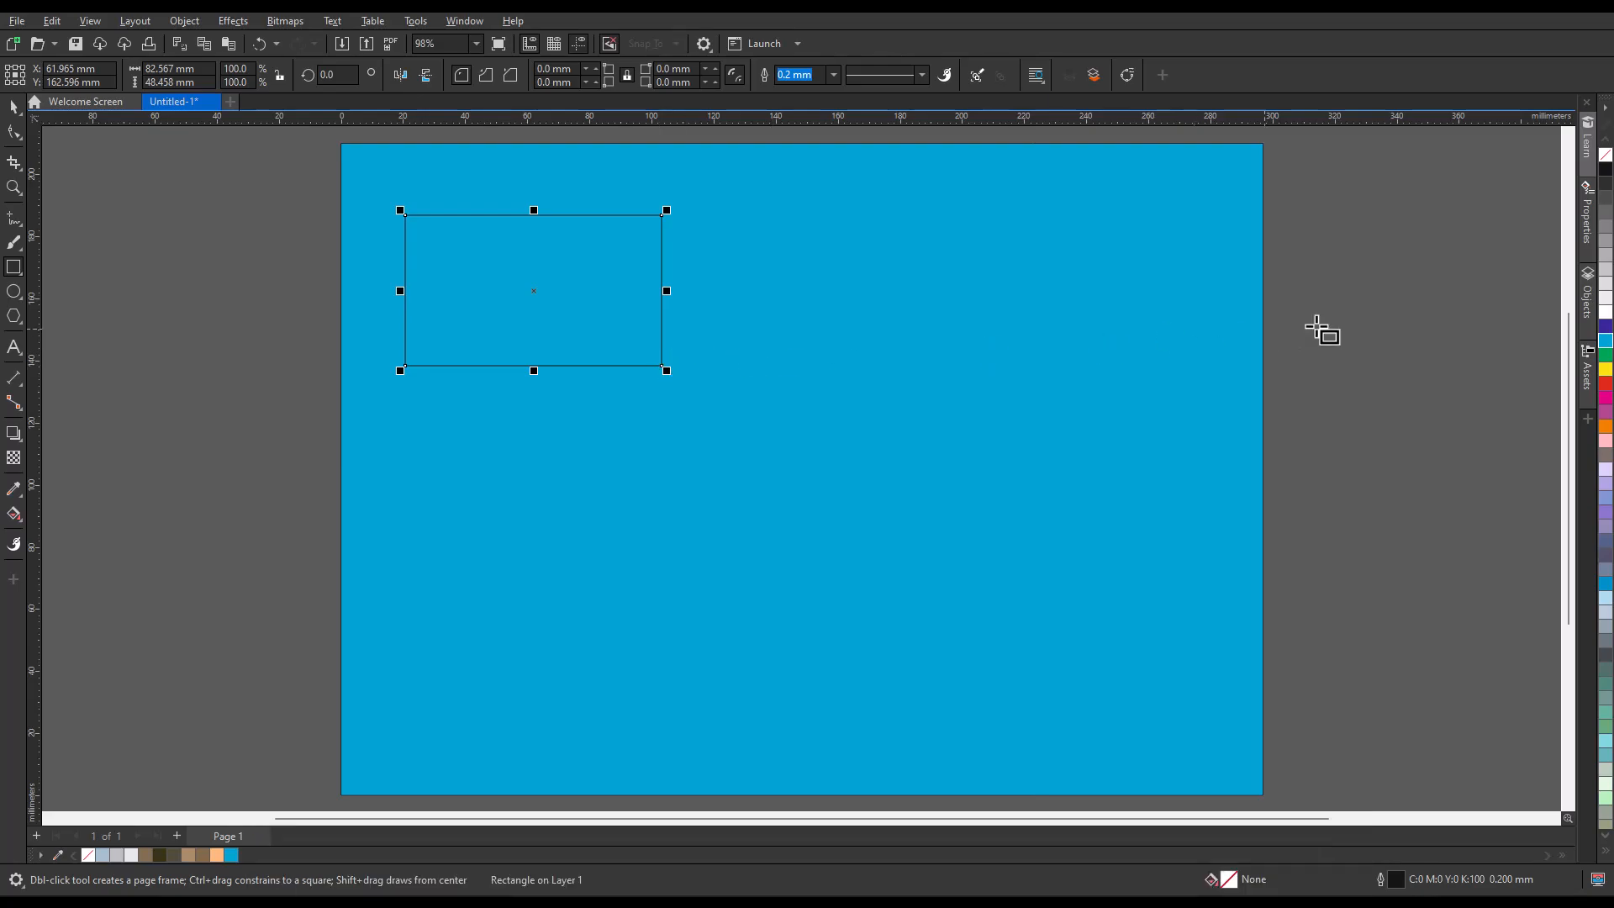
left_click(1606, 313)
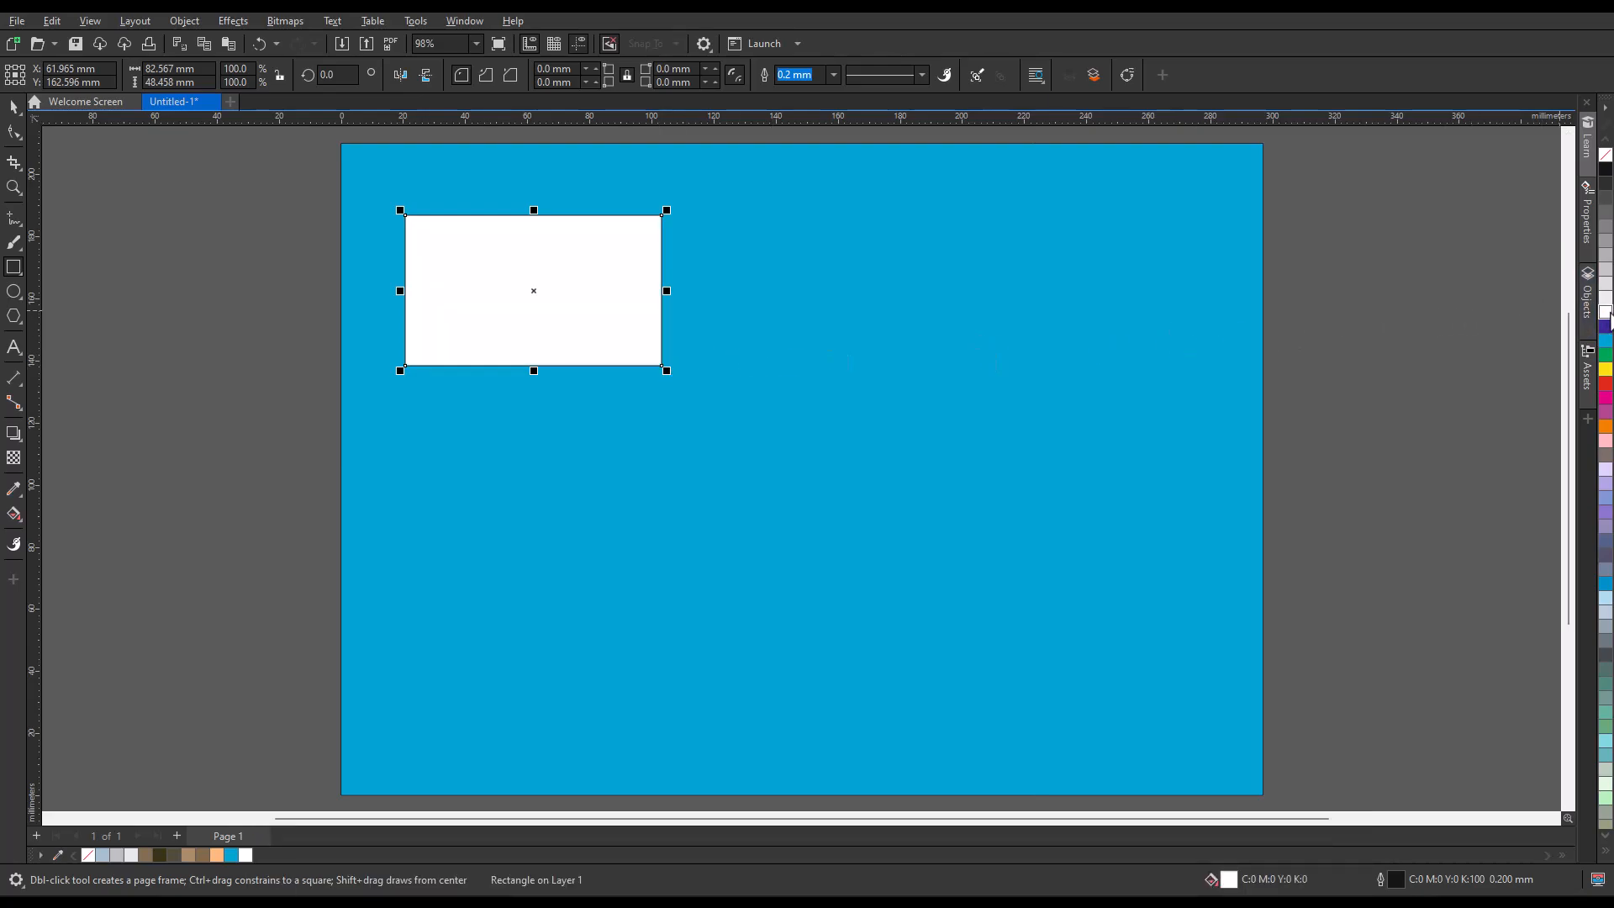
Use the 3-Point Rectangle tool to draw a white horizontal rectangle about 94 by 34 mm and an unfilled rectangle tilted about 312° below it.
left_click(22, 277)
left_click(161, 289)
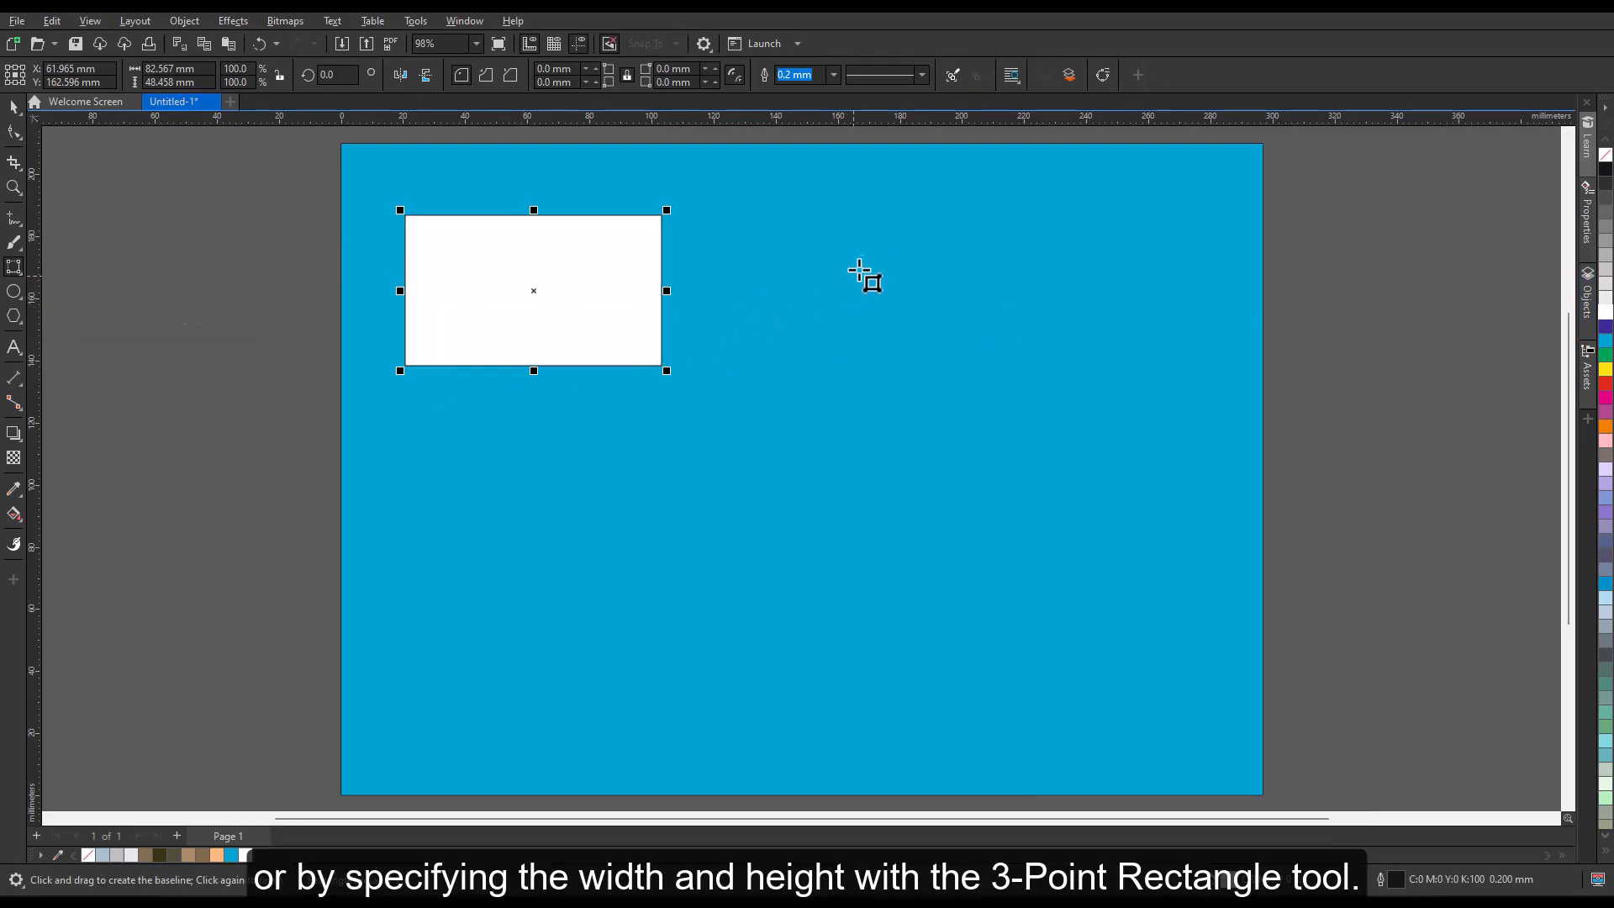
left_click_drag(832, 246, 1122, 246)
left_click(1135, 350)
left_click(1606, 313)
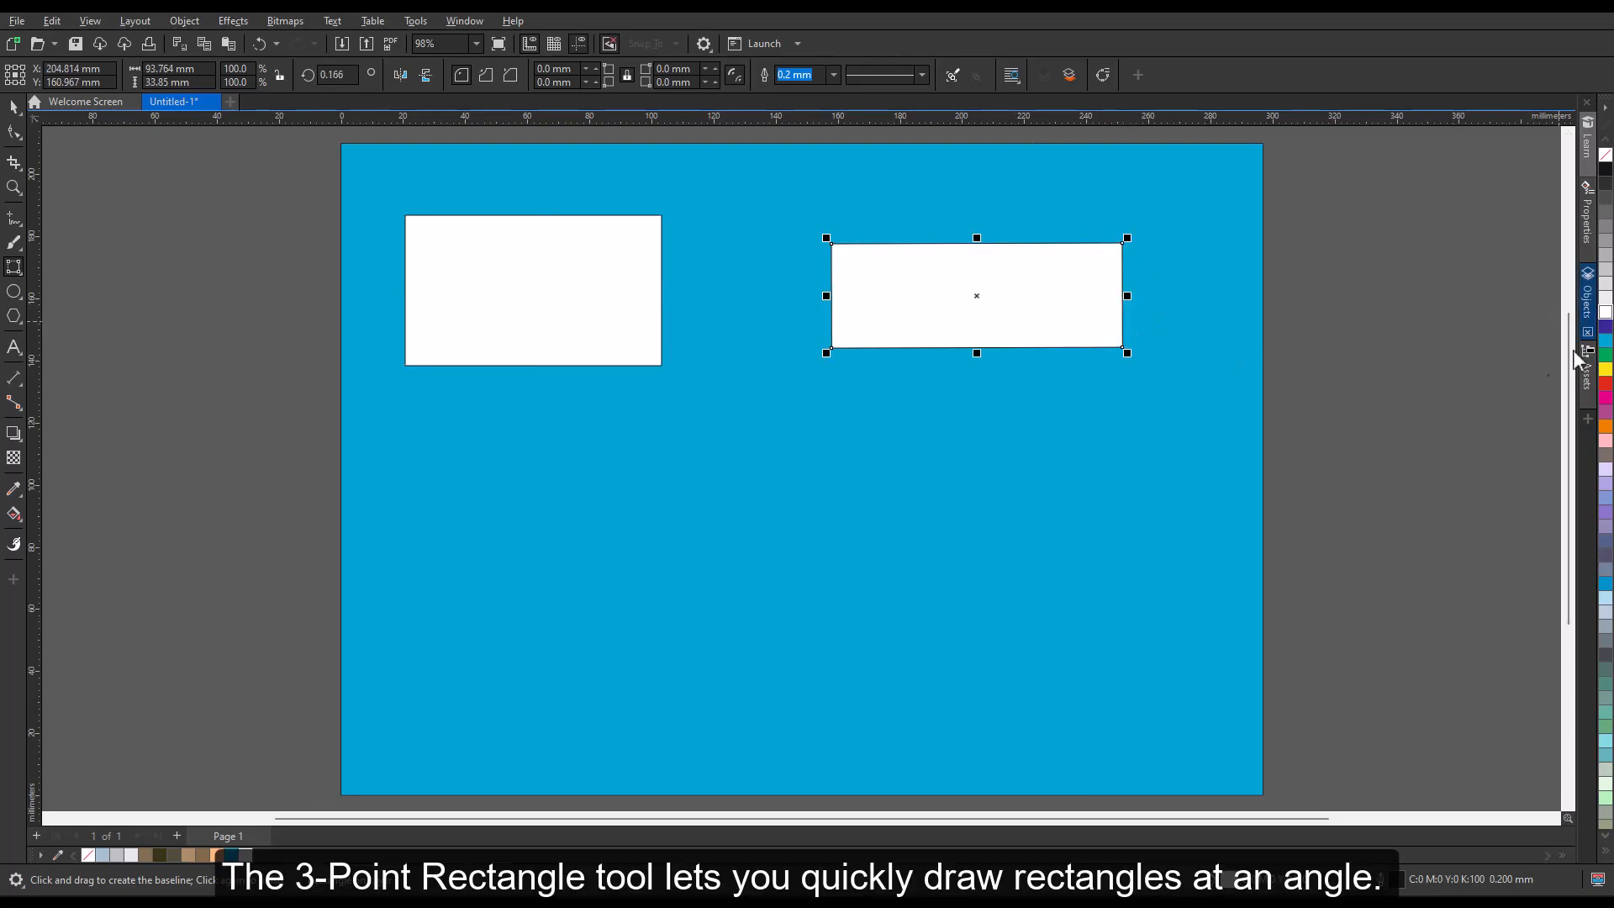
left_click_drag(811, 432, 984, 623)
left_click(896, 708)
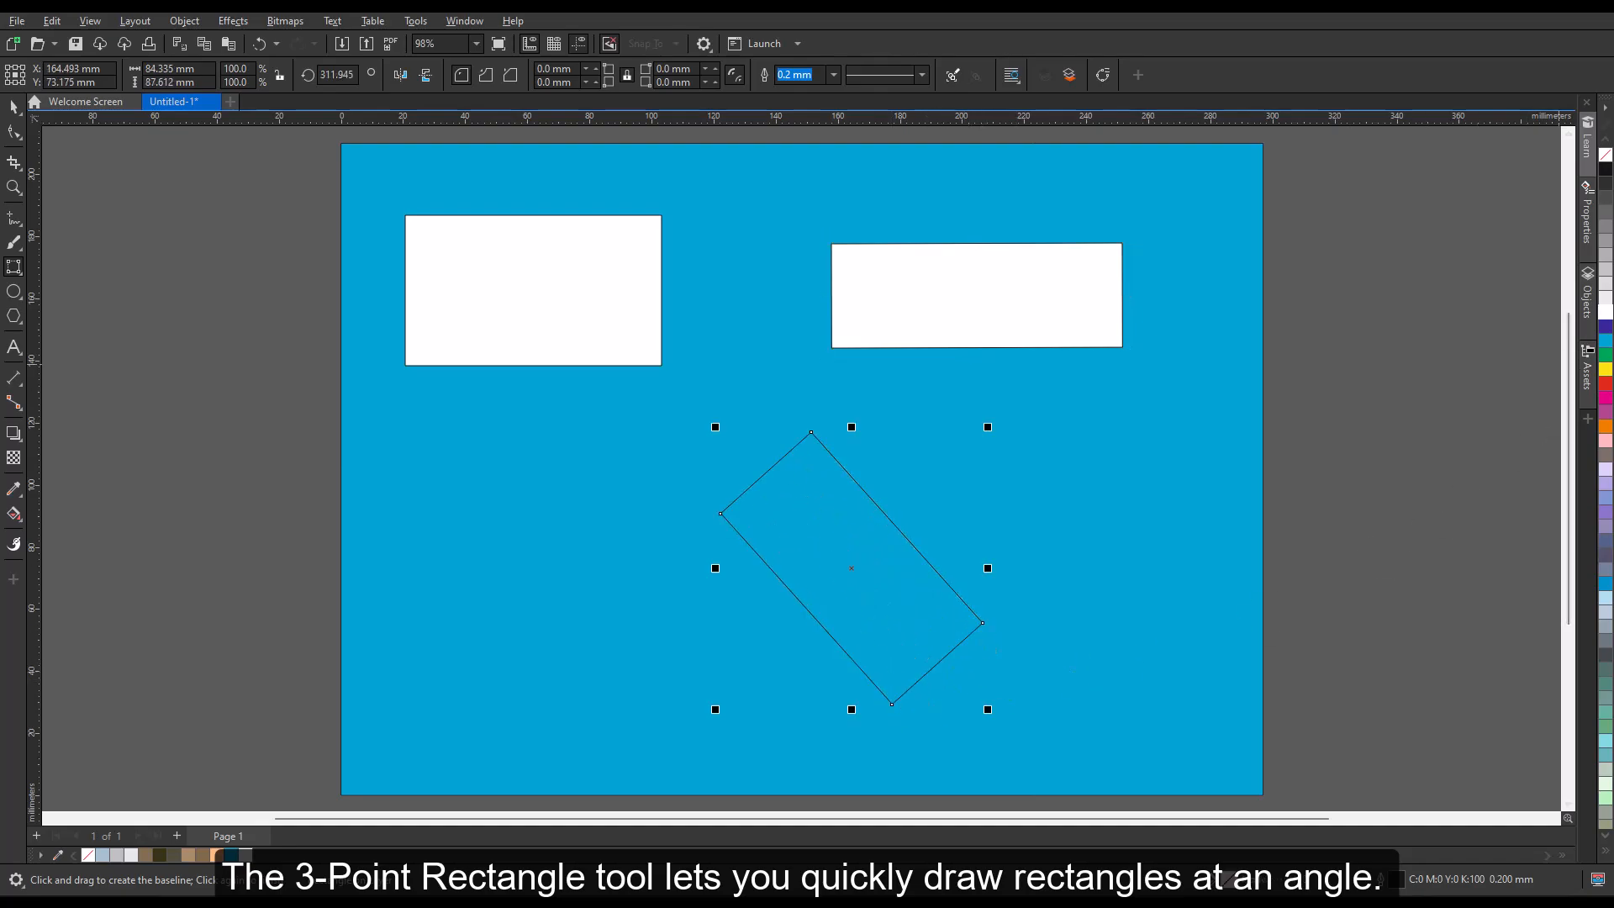
Draw a rectangle about 68 by 42 mm from its center outwards in the page's upper-left area and fill it yellow.
left_click(20, 275)
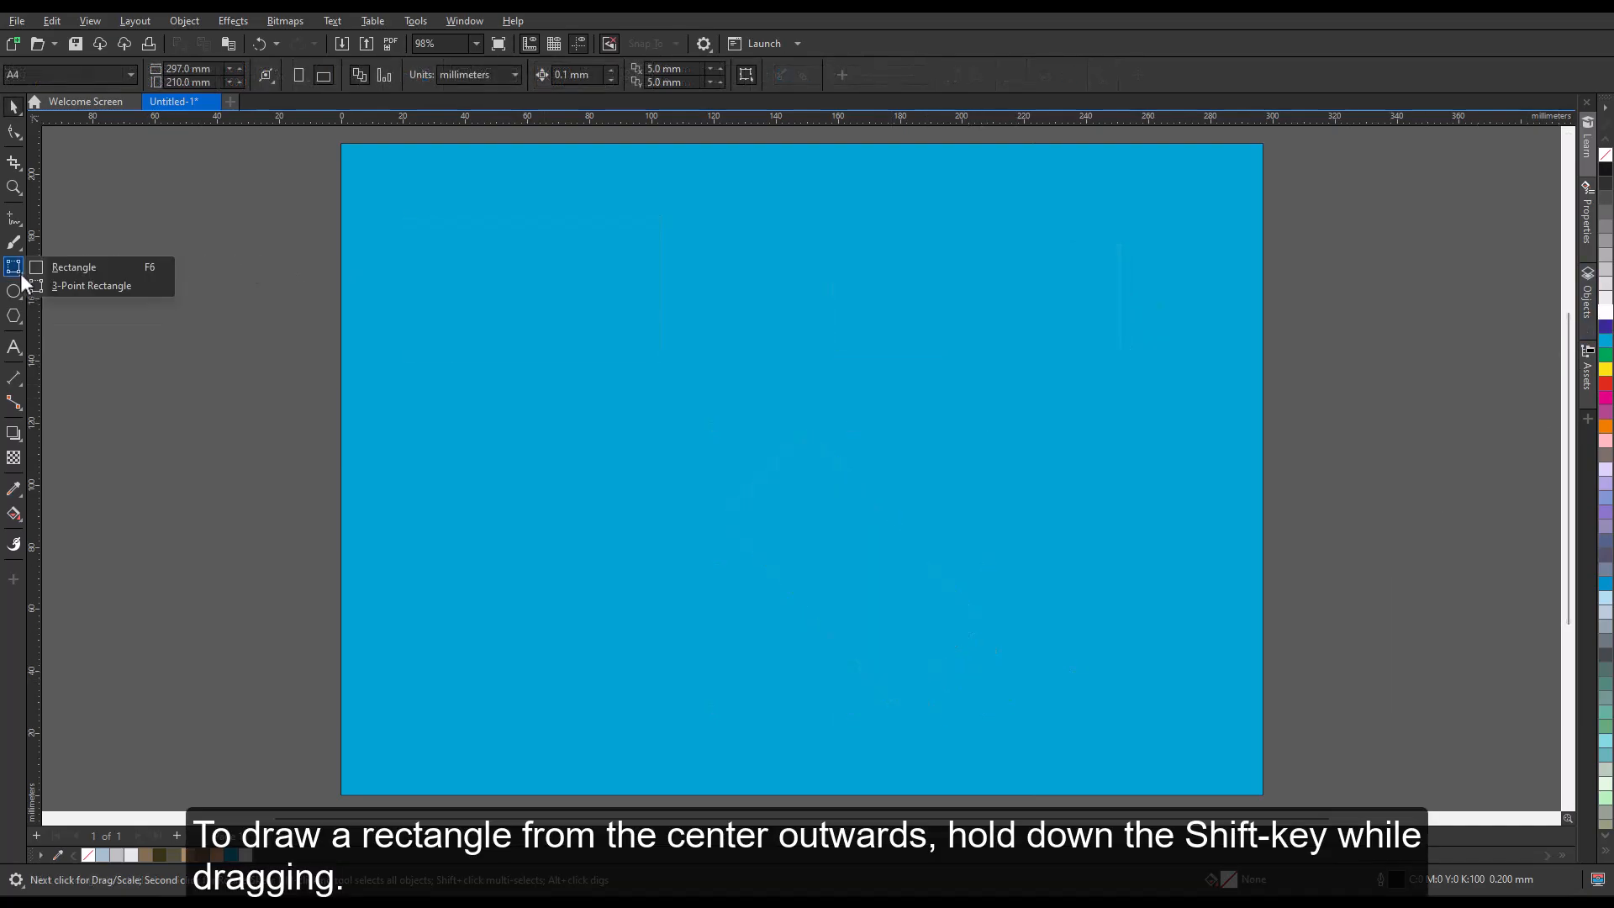
left_click(74, 267)
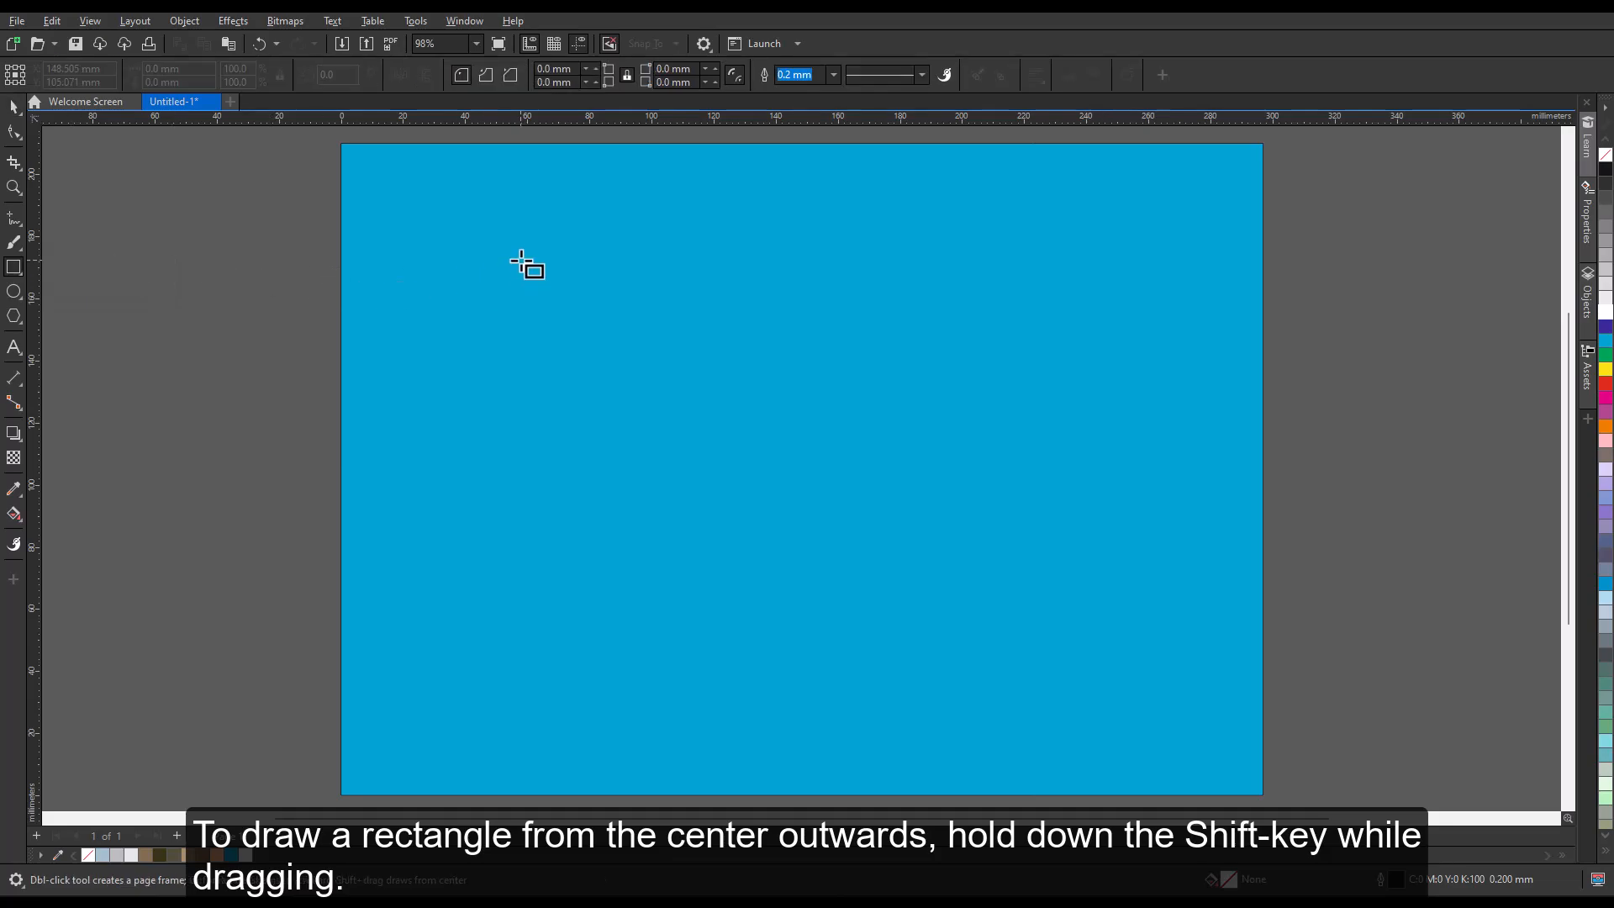
mouse_move(521, 263)
left_mouse_down()
mouse_move(667, 317)
mouse_move(594, 314)
mouse_move(554, 275)
mouse_move(627, 326)
left_mouse_up()
left_click(1605, 369)
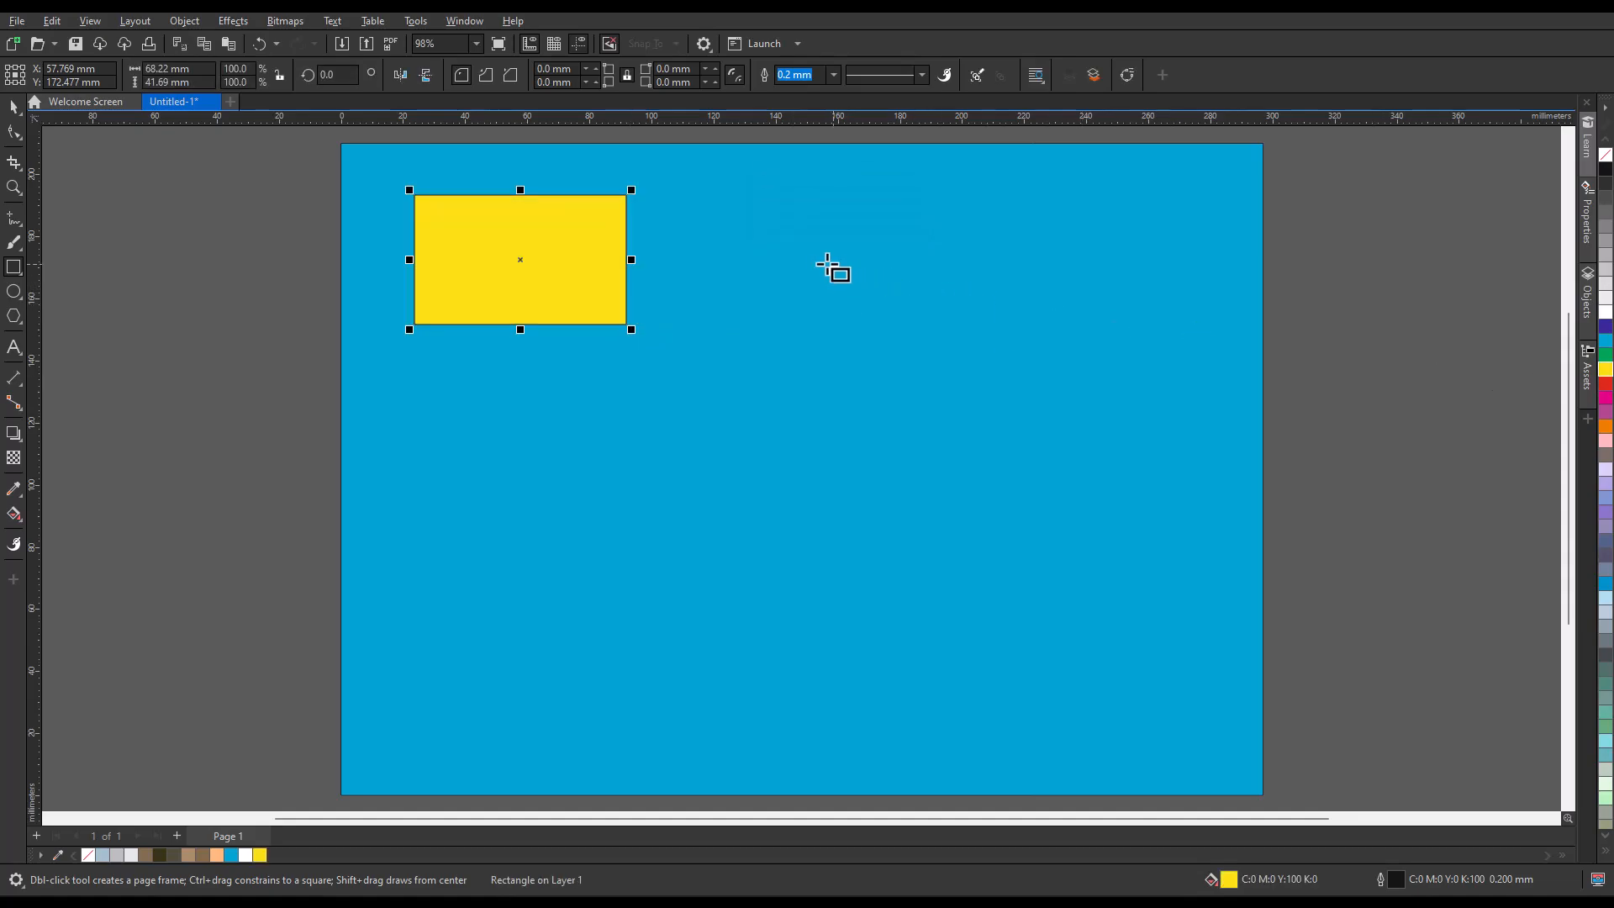
Draw a yellow square of about 59 mm beside the rectangle, plus another square from its center outwards in the page's lower-left area.
left_click(813, 263)
left_click_drag(814, 263, 1002, 408)
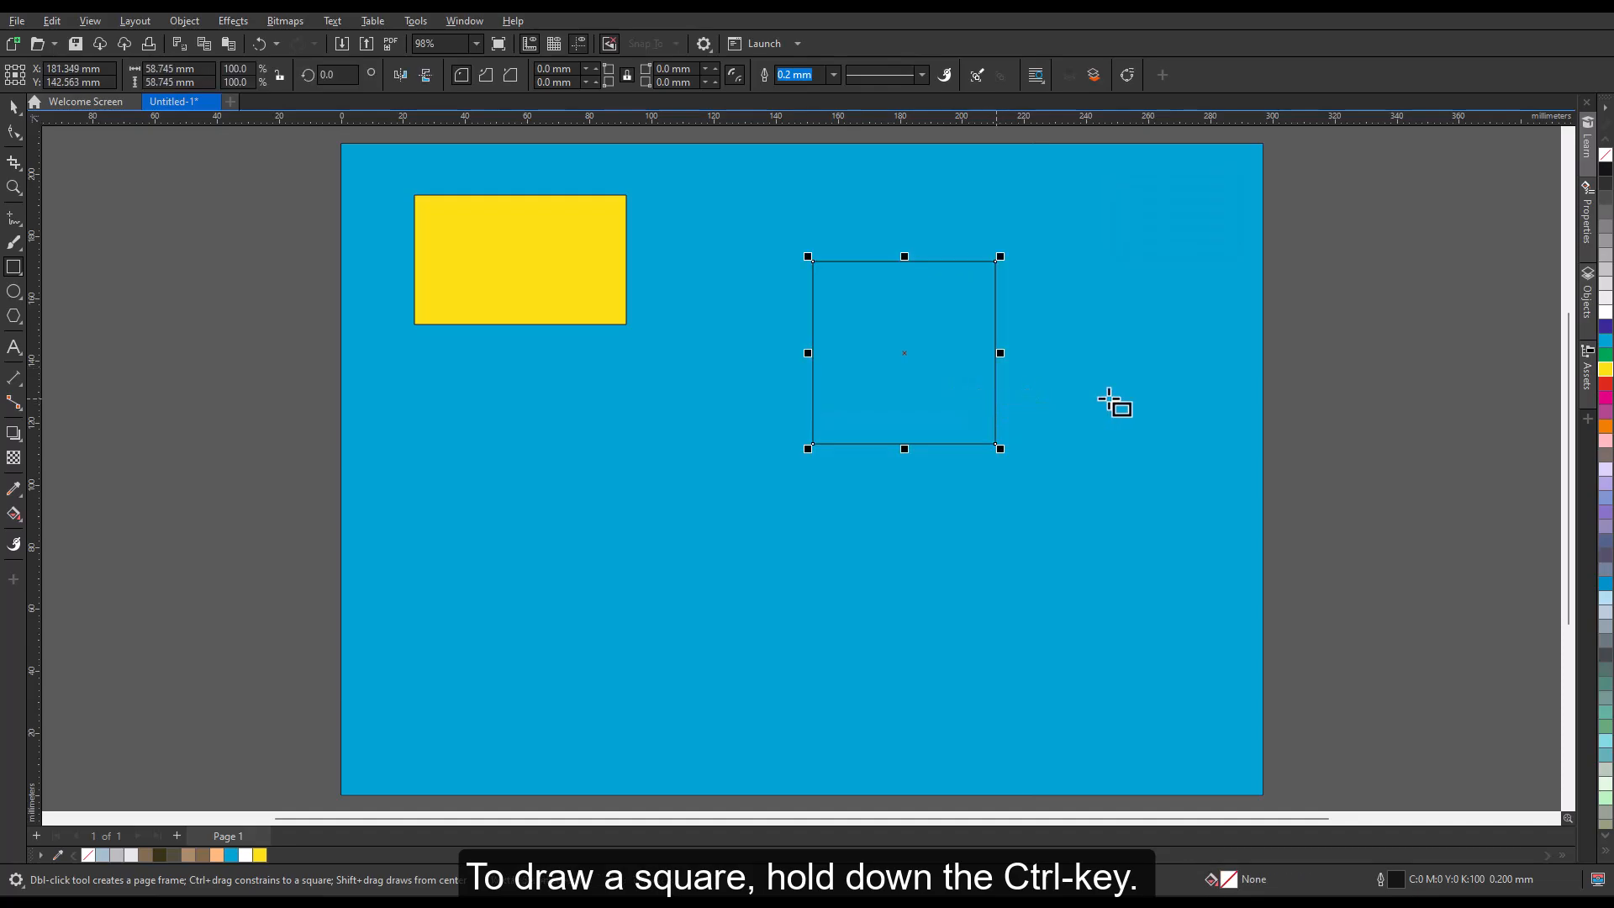
left_click(1606, 369)
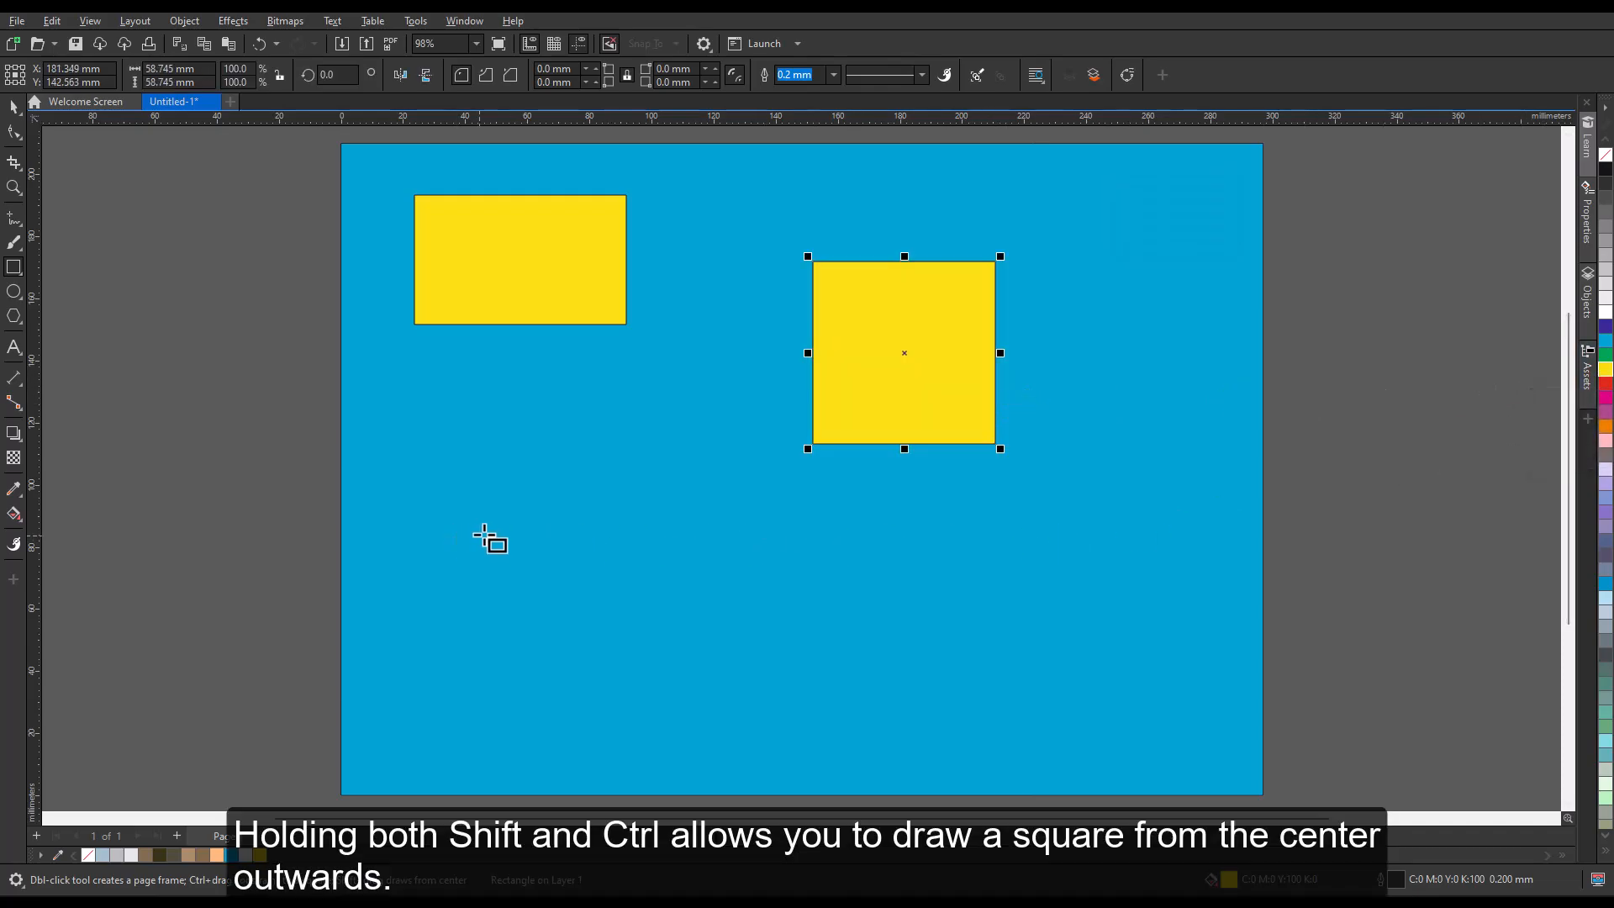
left_click_drag(537, 545, 629, 611)
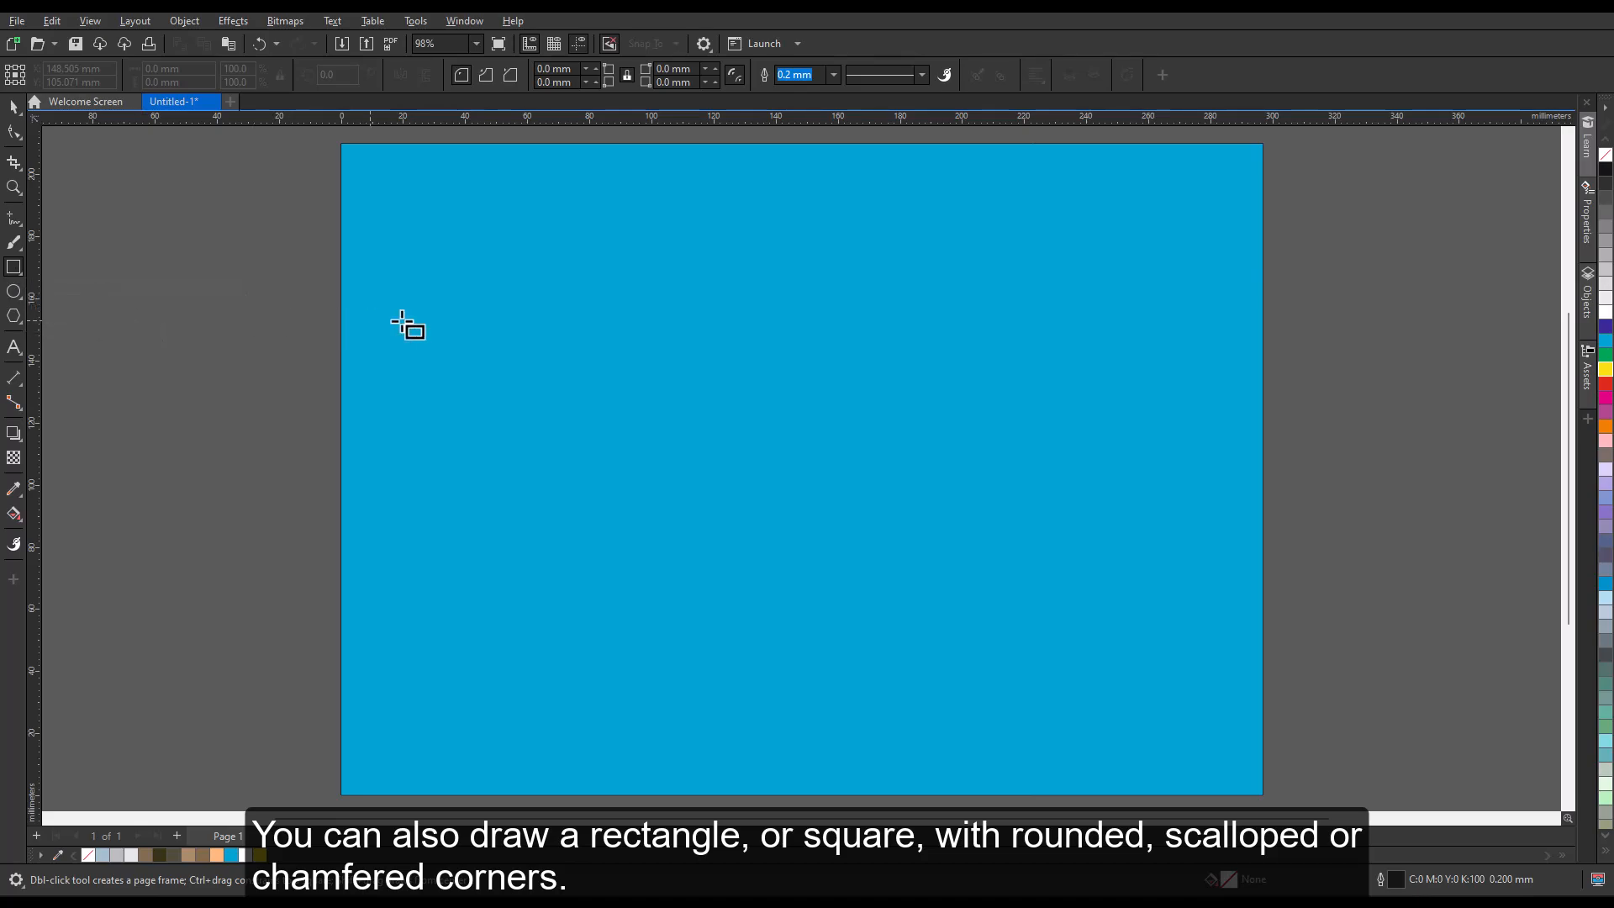
Draw a rectangle about 147 by 81 mm, shift it slightly left near the page center, and fill it pink.
left_click_drag(627, 312, 1085, 564)
left_click_drag(858, 436, 817, 441)
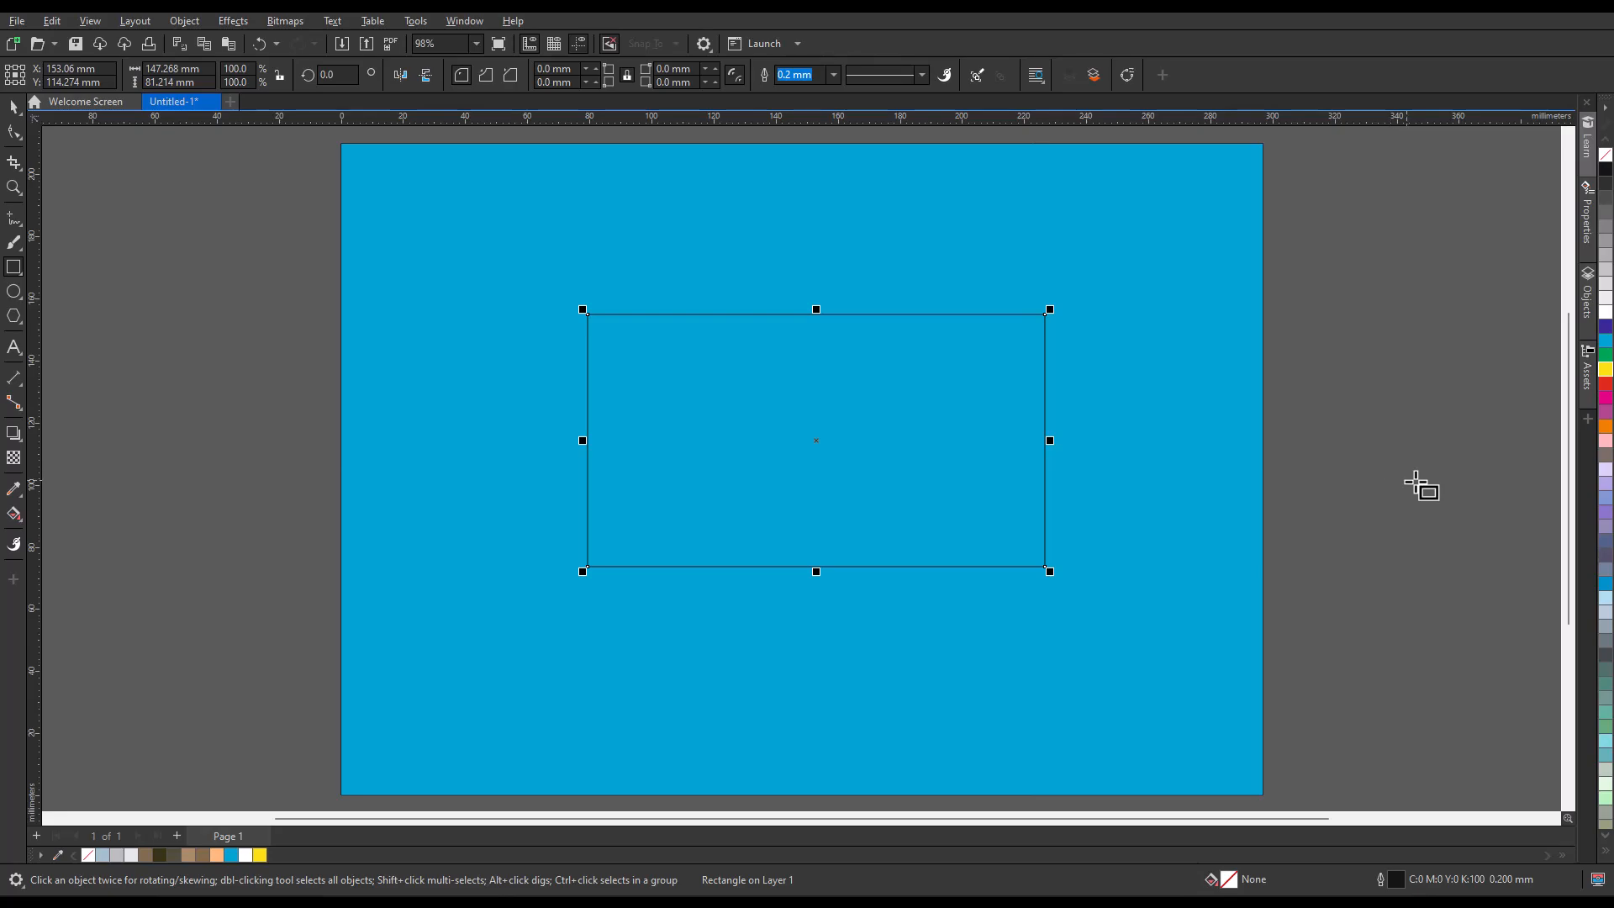
left_click(1606, 440)
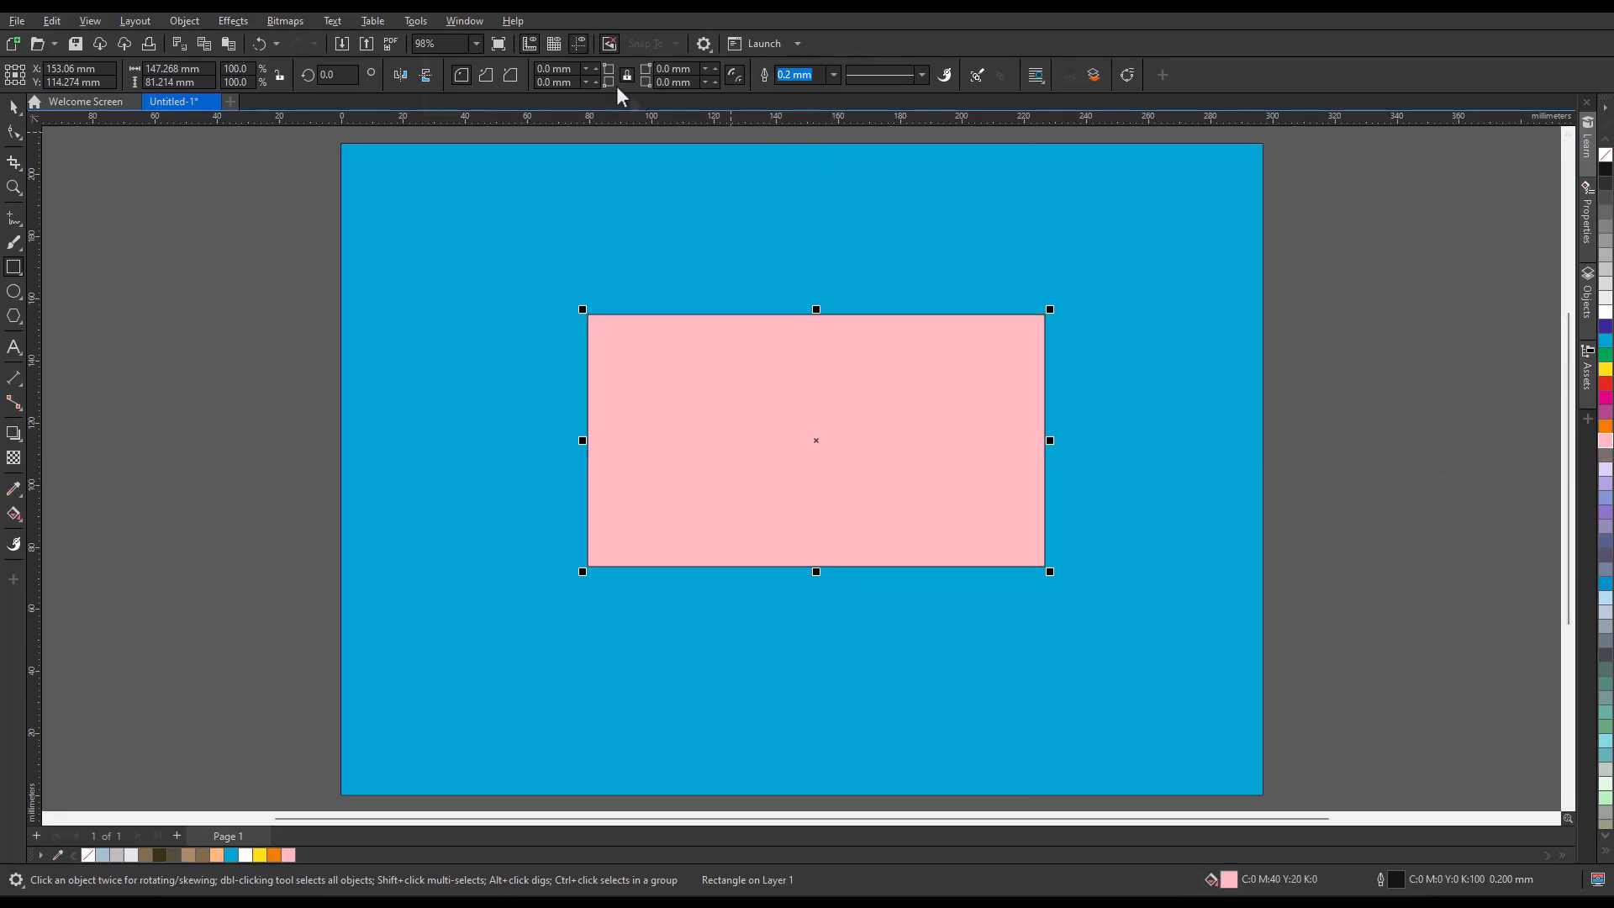
Try rounding only the pink rectangle's upper-left and lower-right corners to a 50 mm radius, and undo both changes.
left_click(508, 59)
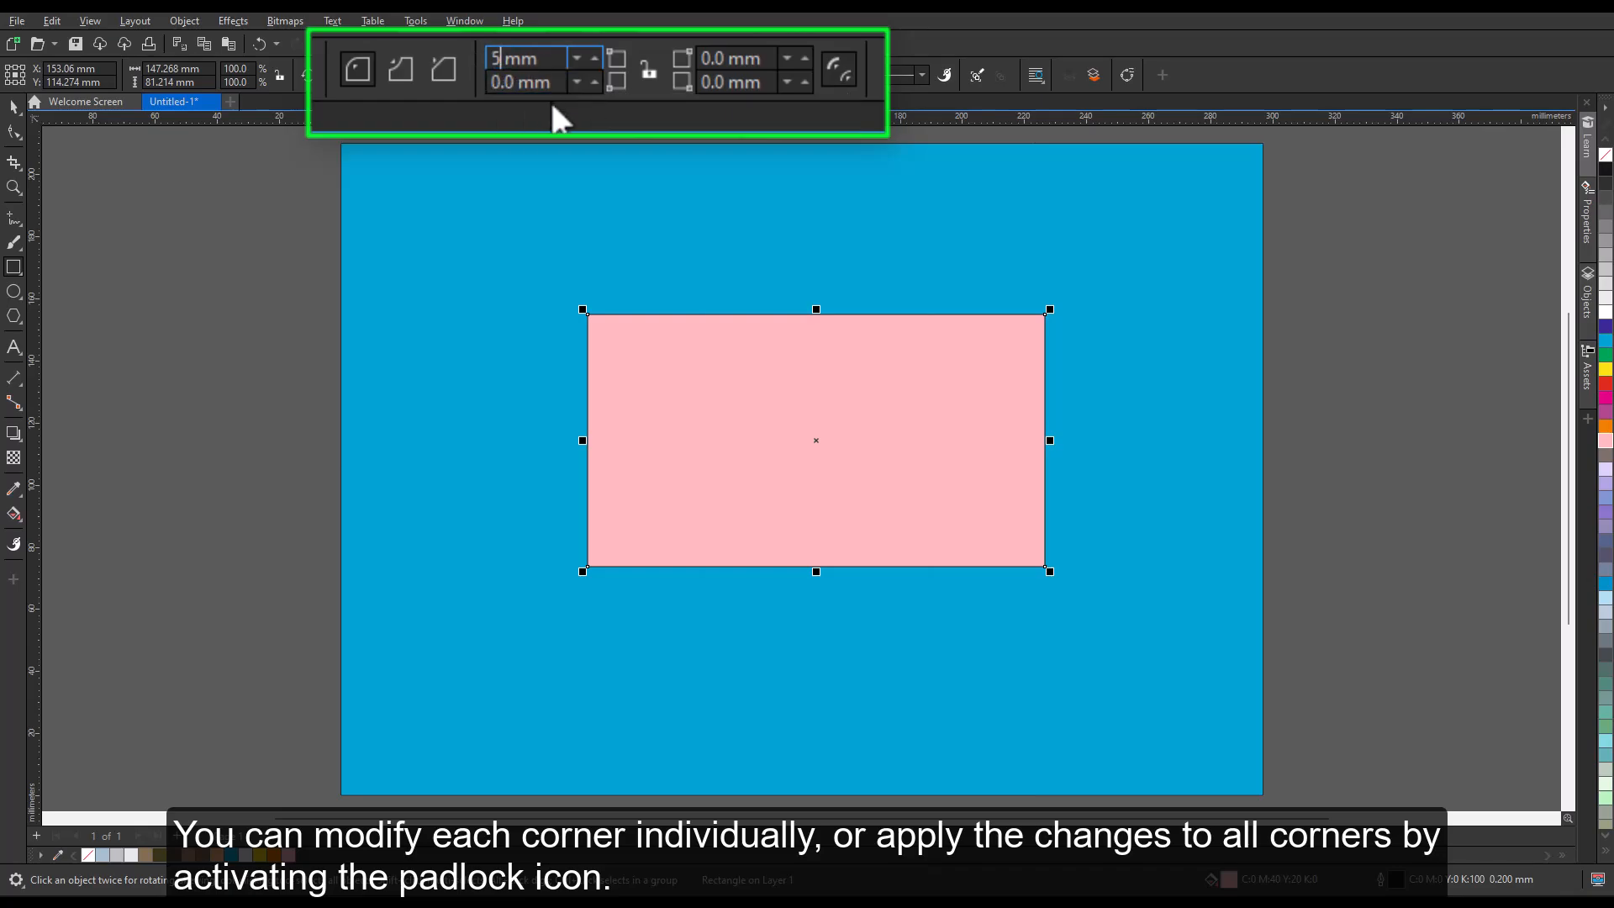
key("Return")
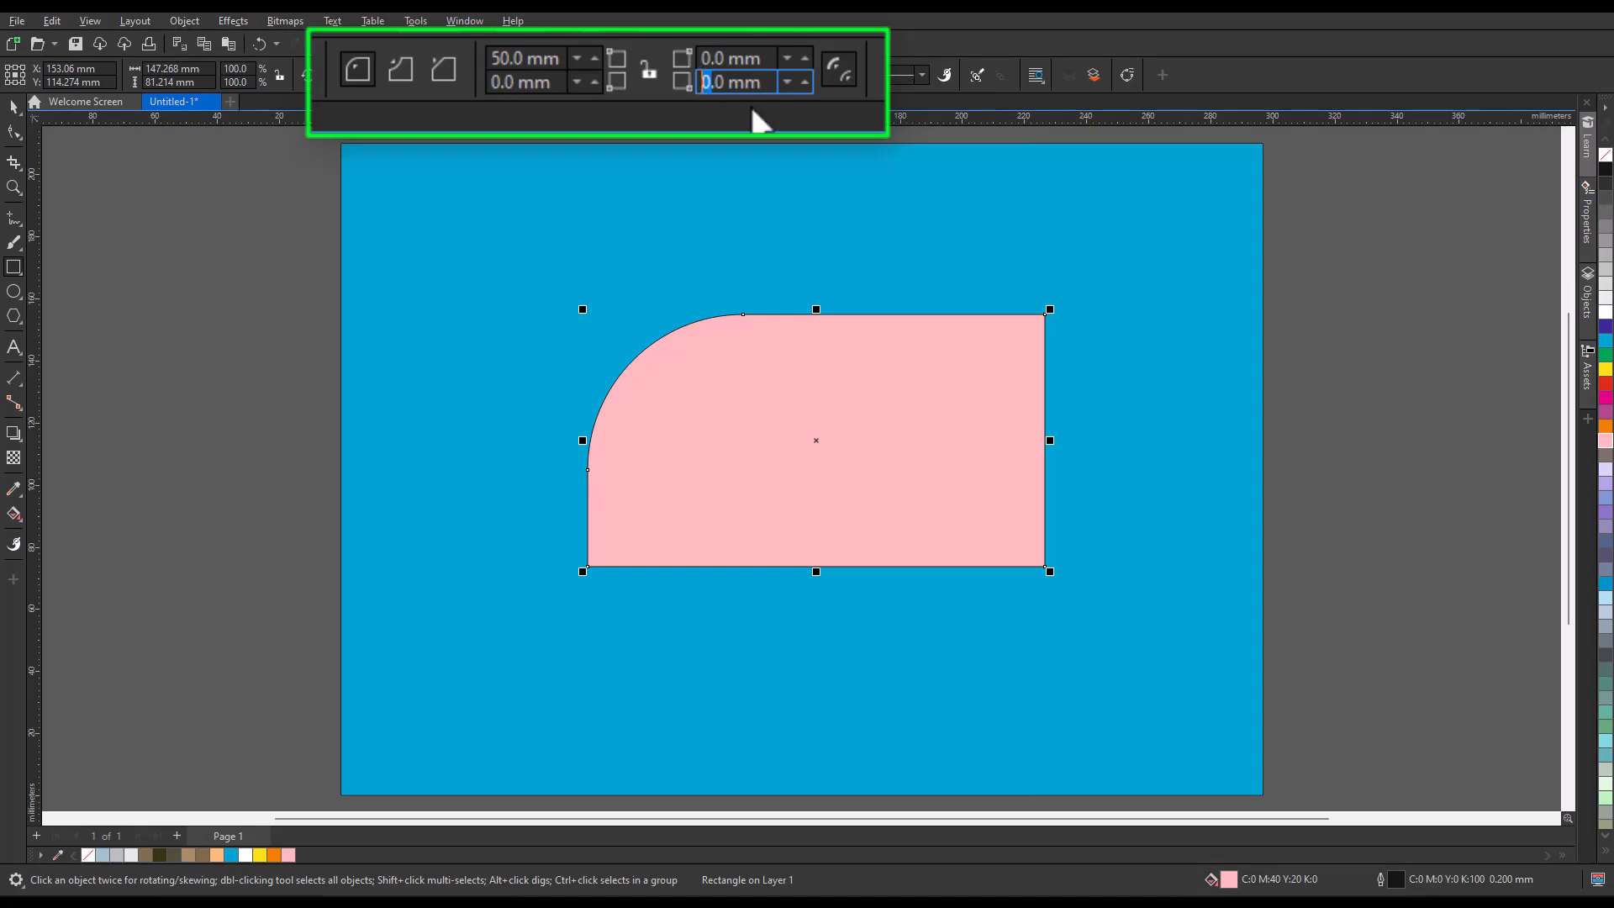
key("Return")
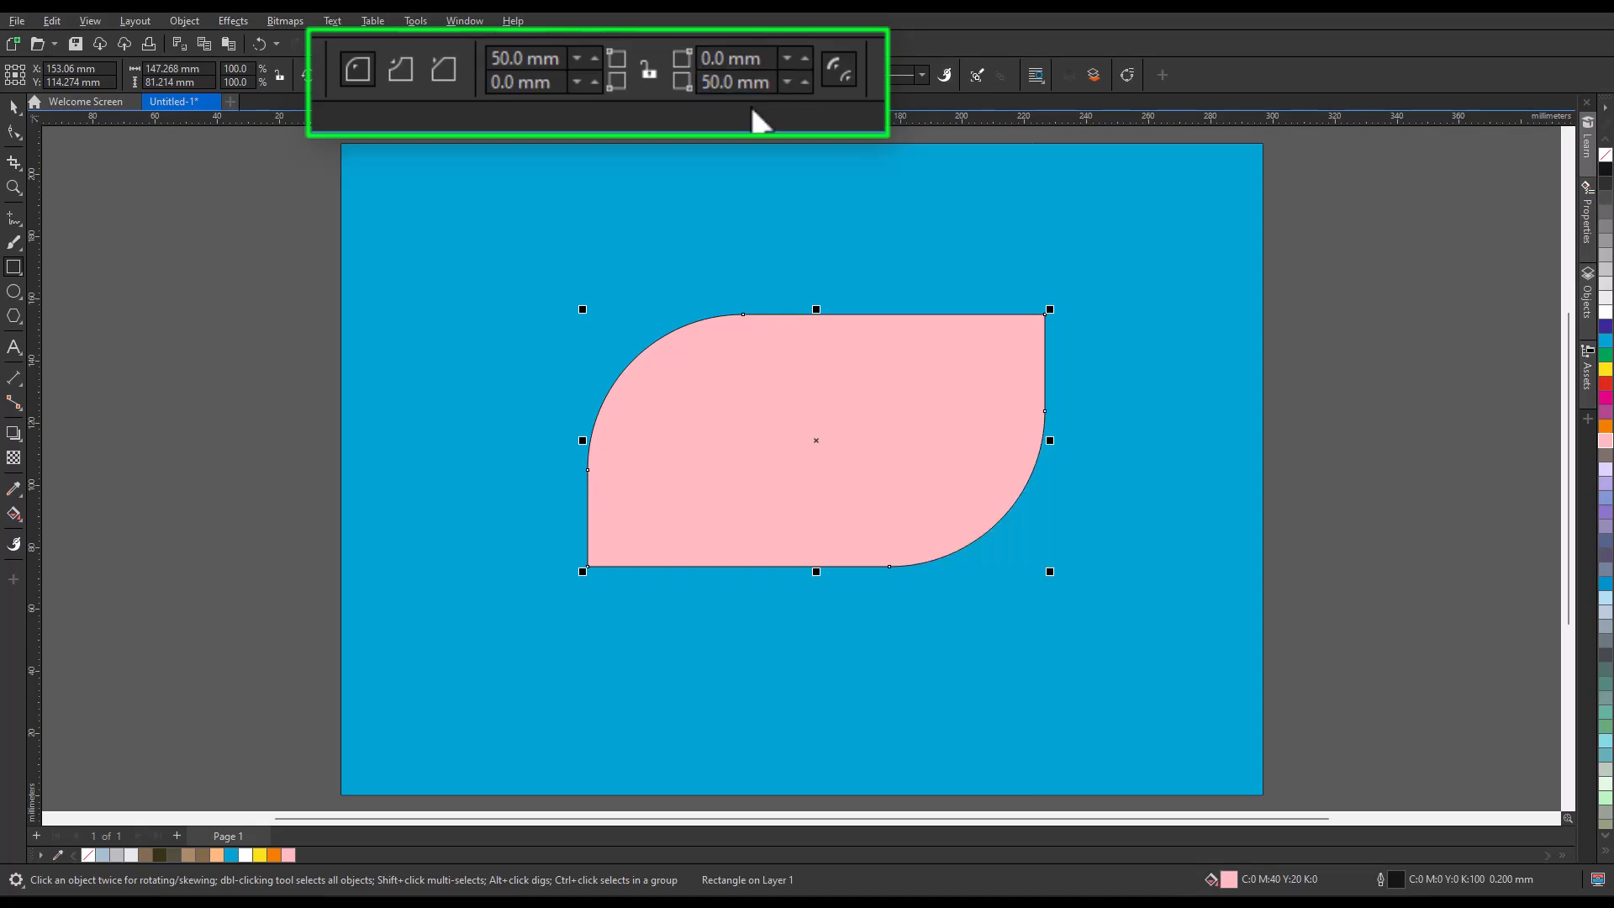
left_click(263, 52)
left_click(263, 53)
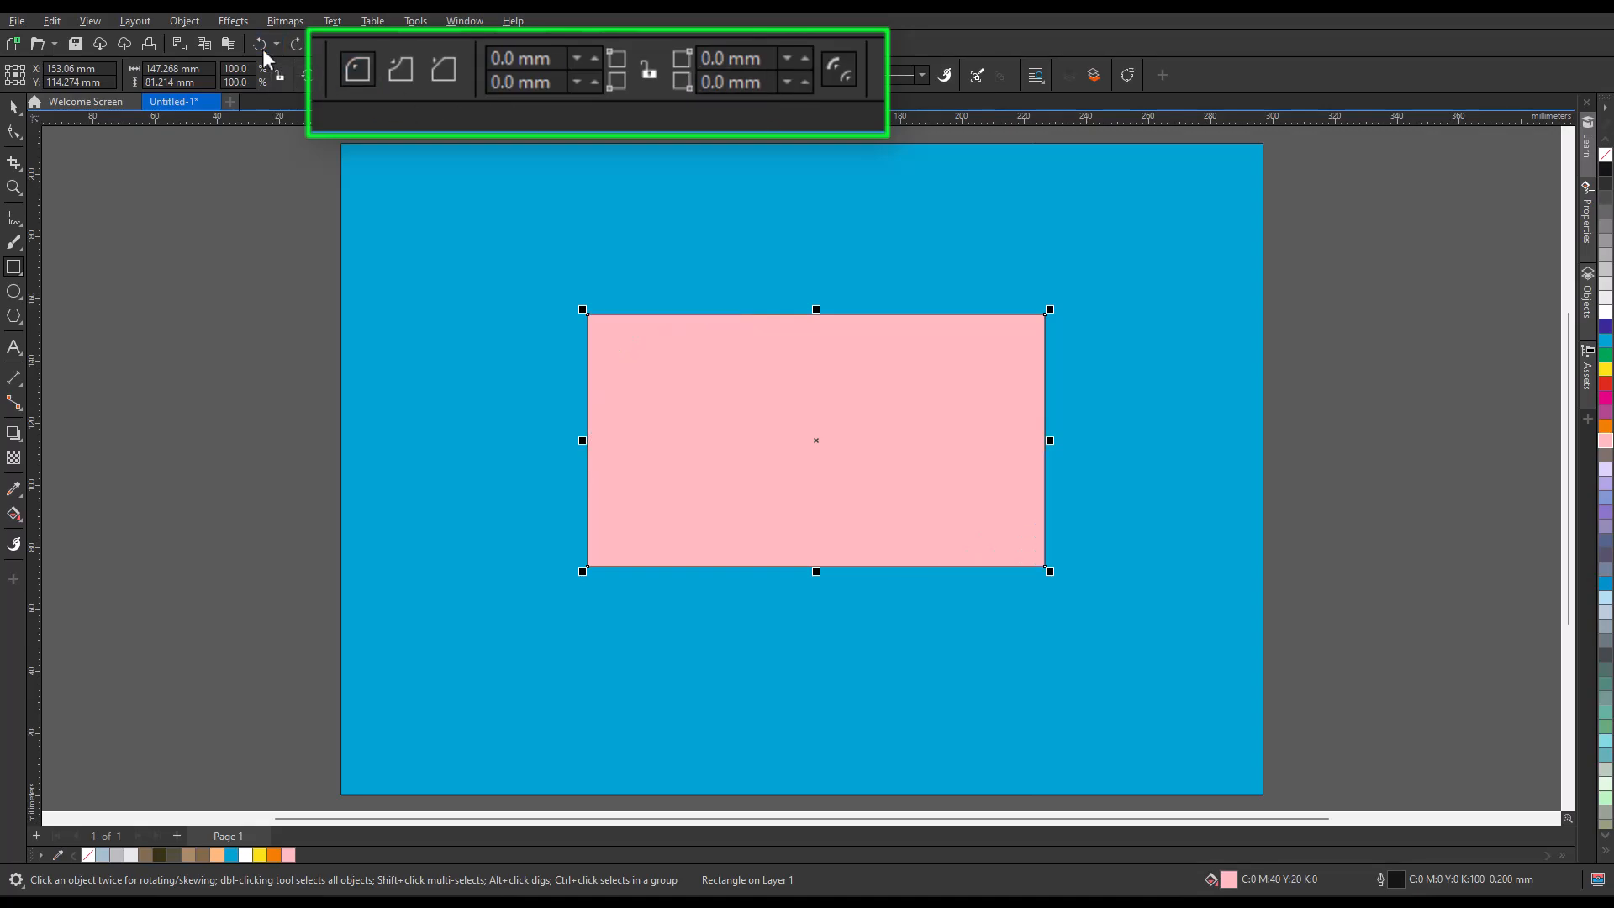
Lock the corner radii together, try a 30 mm radius on all corners of the pink rectangle, and undo the rounding.
left_click(650, 72)
double_click(500, 59)
type("30")
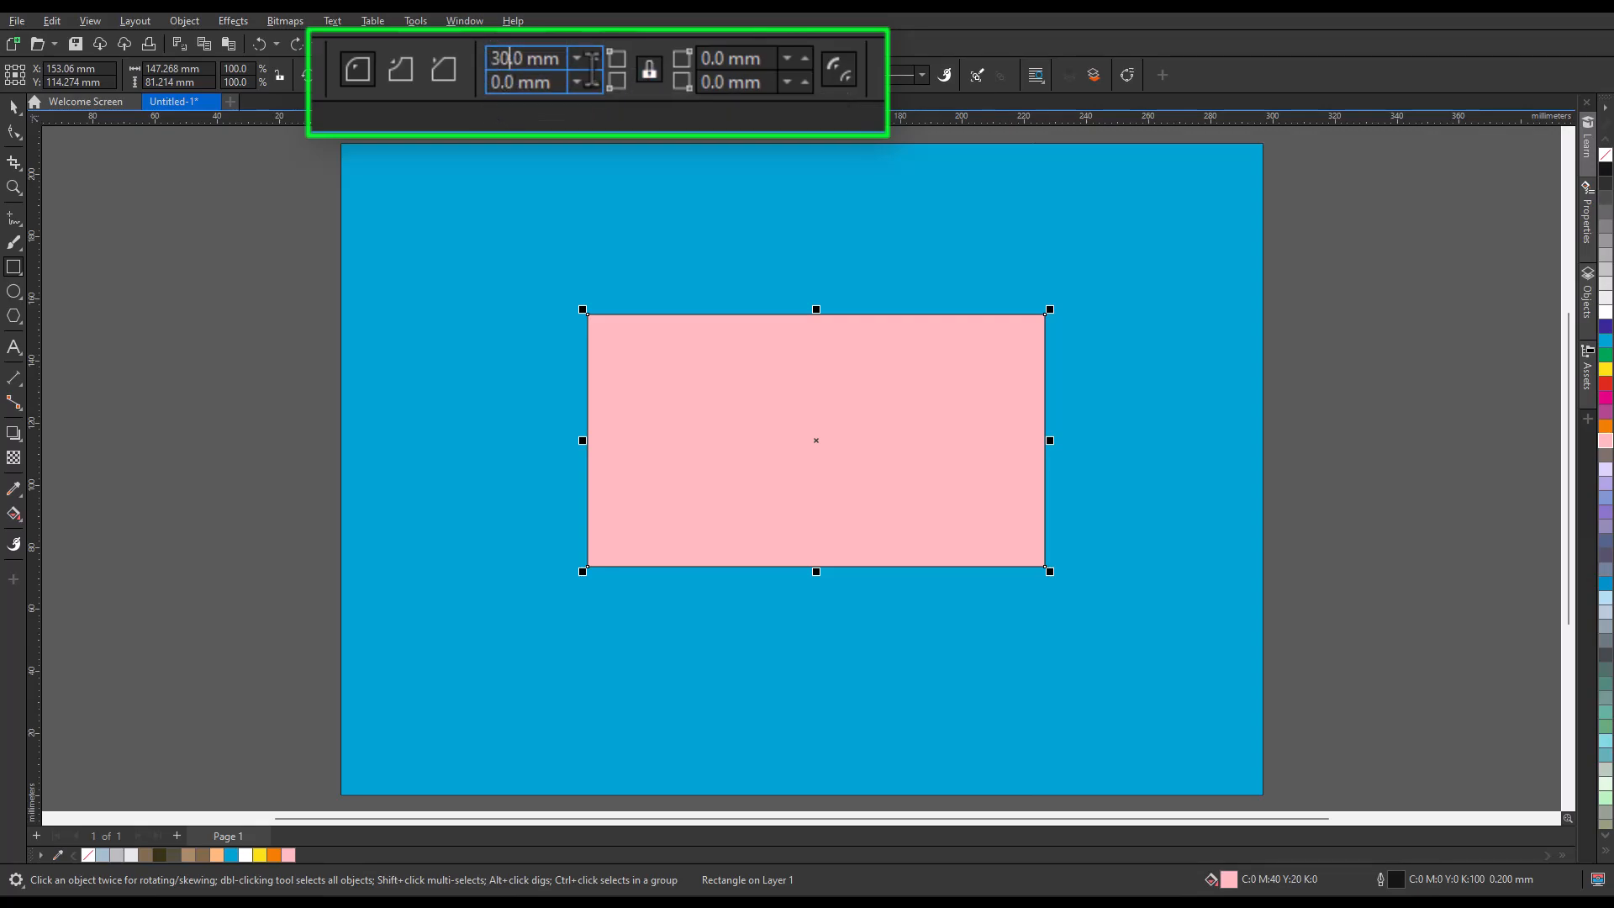
key("Return")
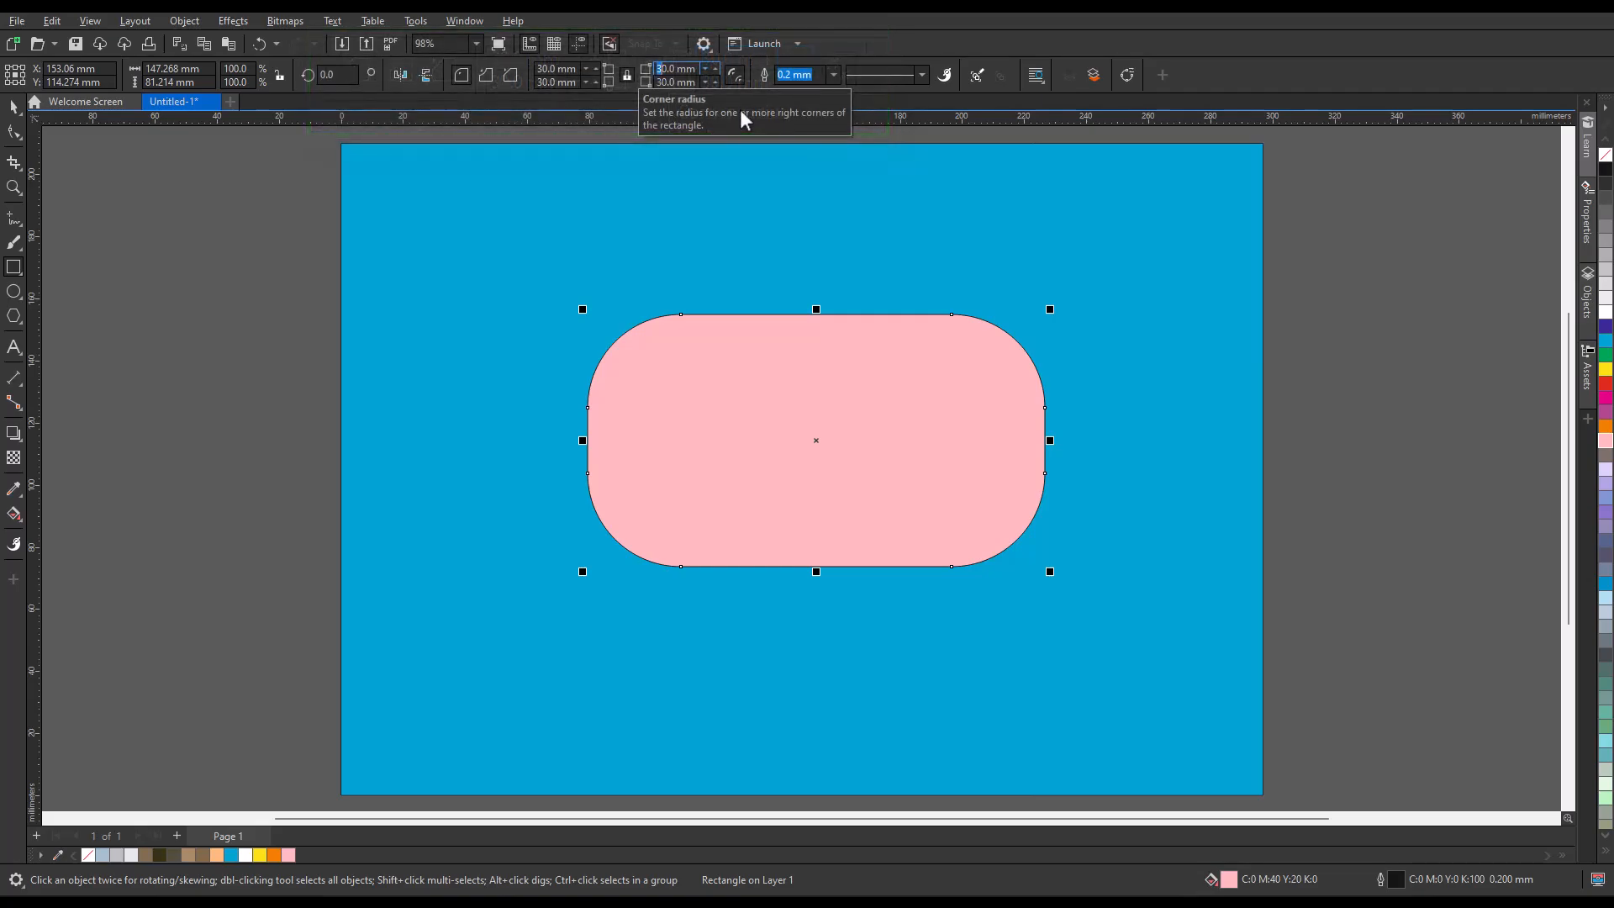
left_click(874, 137)
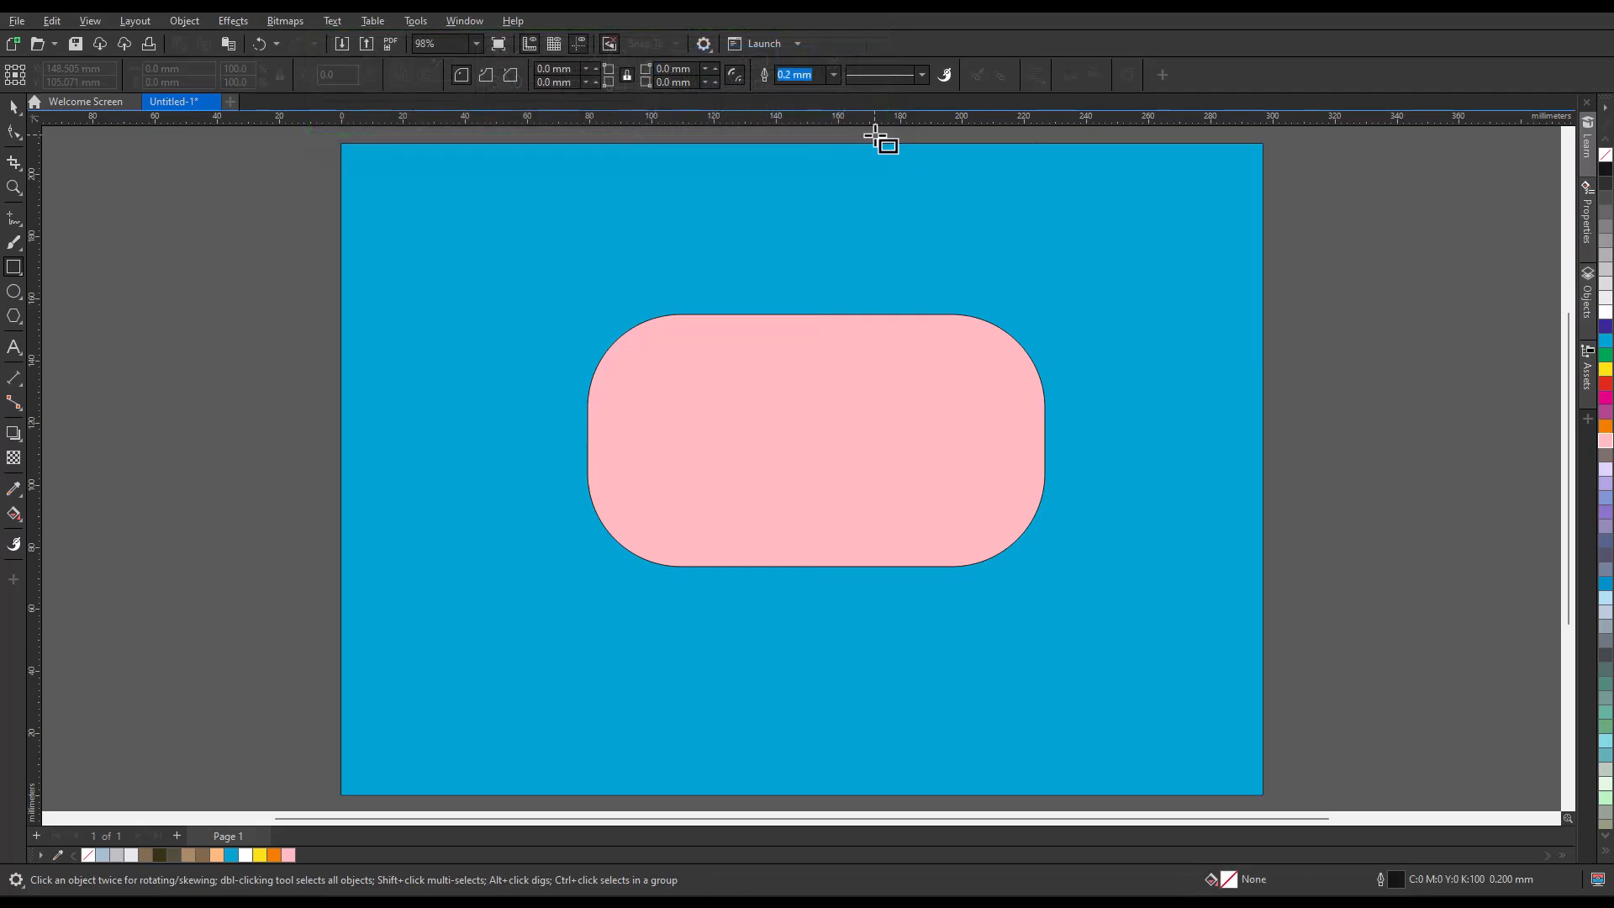
left_click(263, 48)
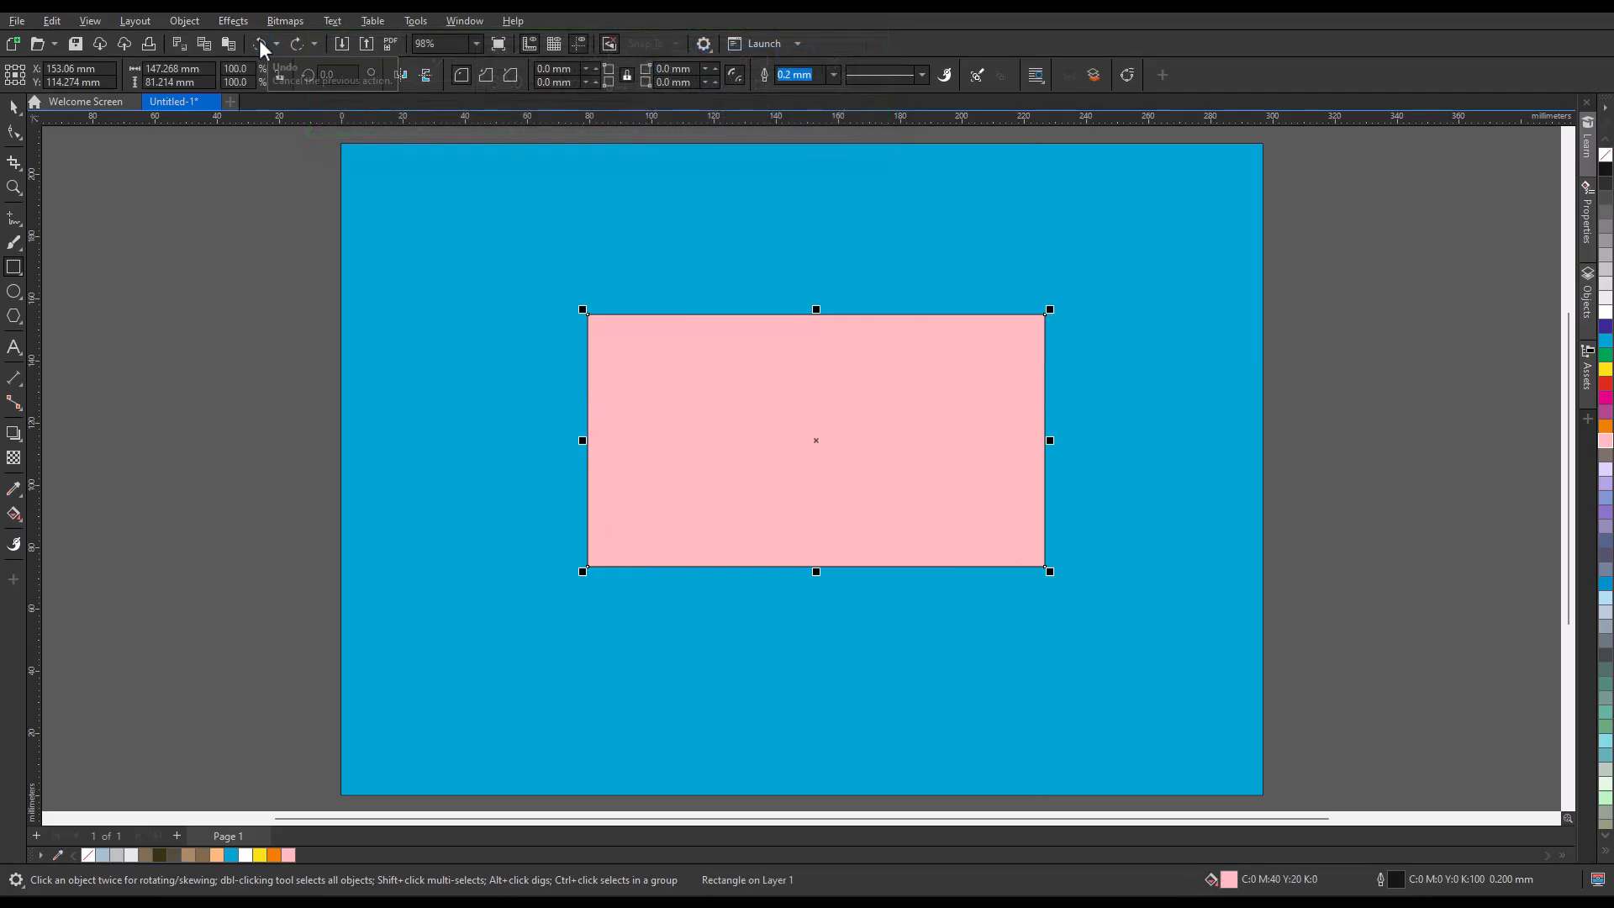
Try rounding all corners of the pink rectangle manually with the Shape tool to about 41 mm, and undo it.
left_click(14, 132)
left_click_drag(593, 318, 781, 314)
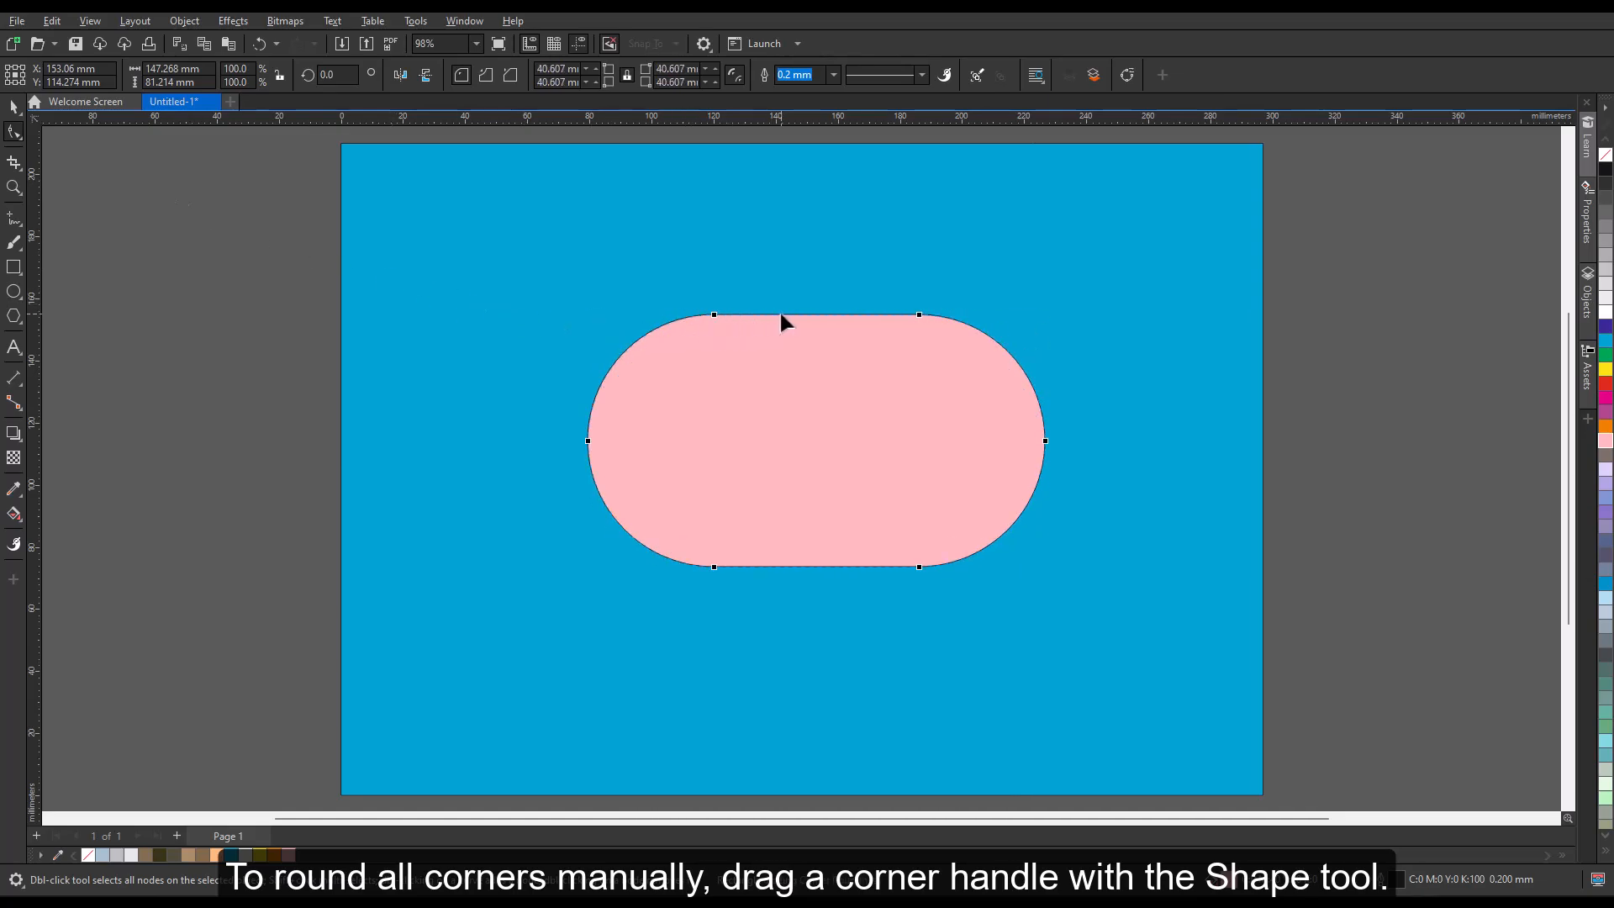
left_click(257, 46)
left_click(258, 46)
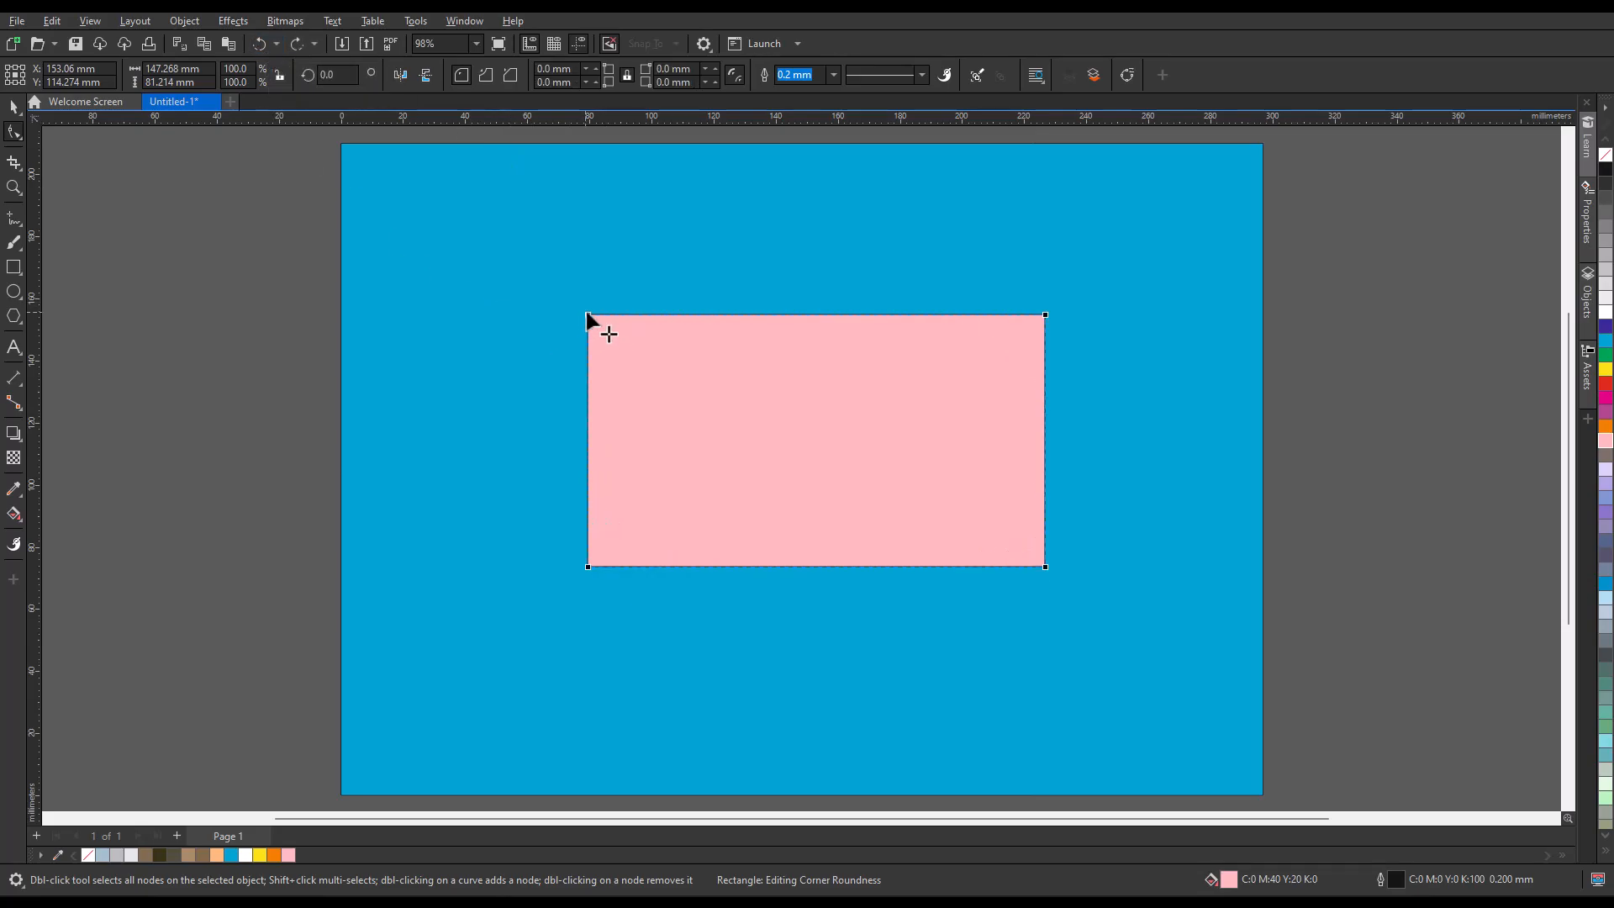
Try rounding only the two upper corners individually with the Shape tool to about 31 and 32 mm, and undo both.
left_click_drag(587, 314, 684, 316)
left_click_drag(1046, 312, 947, 322)
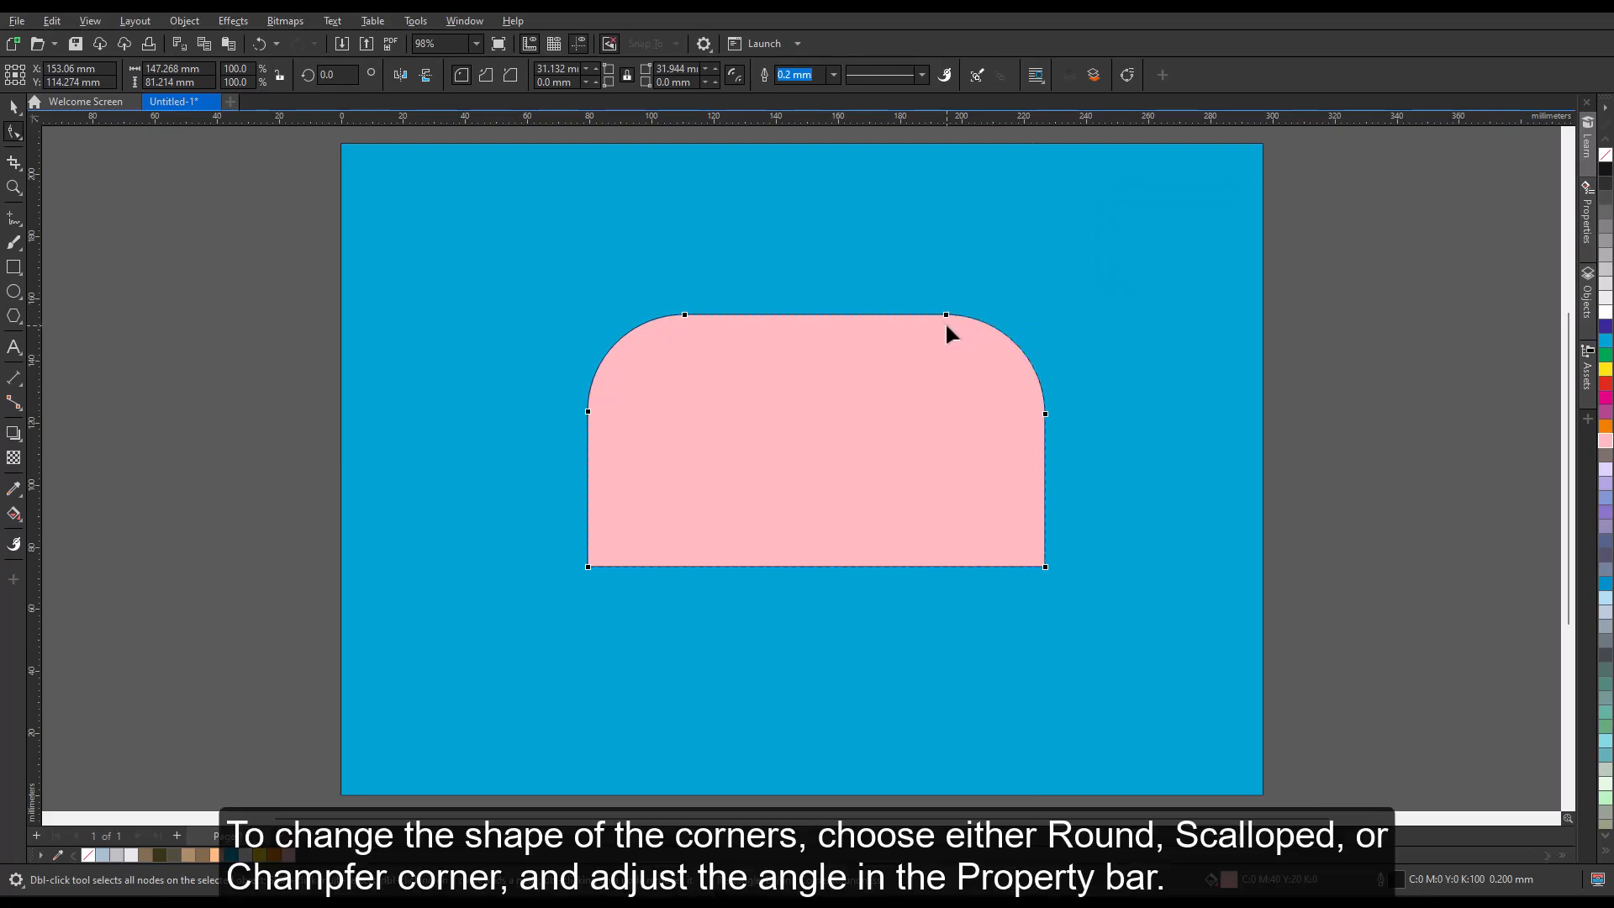
left_click(261, 43)
left_click(260, 44)
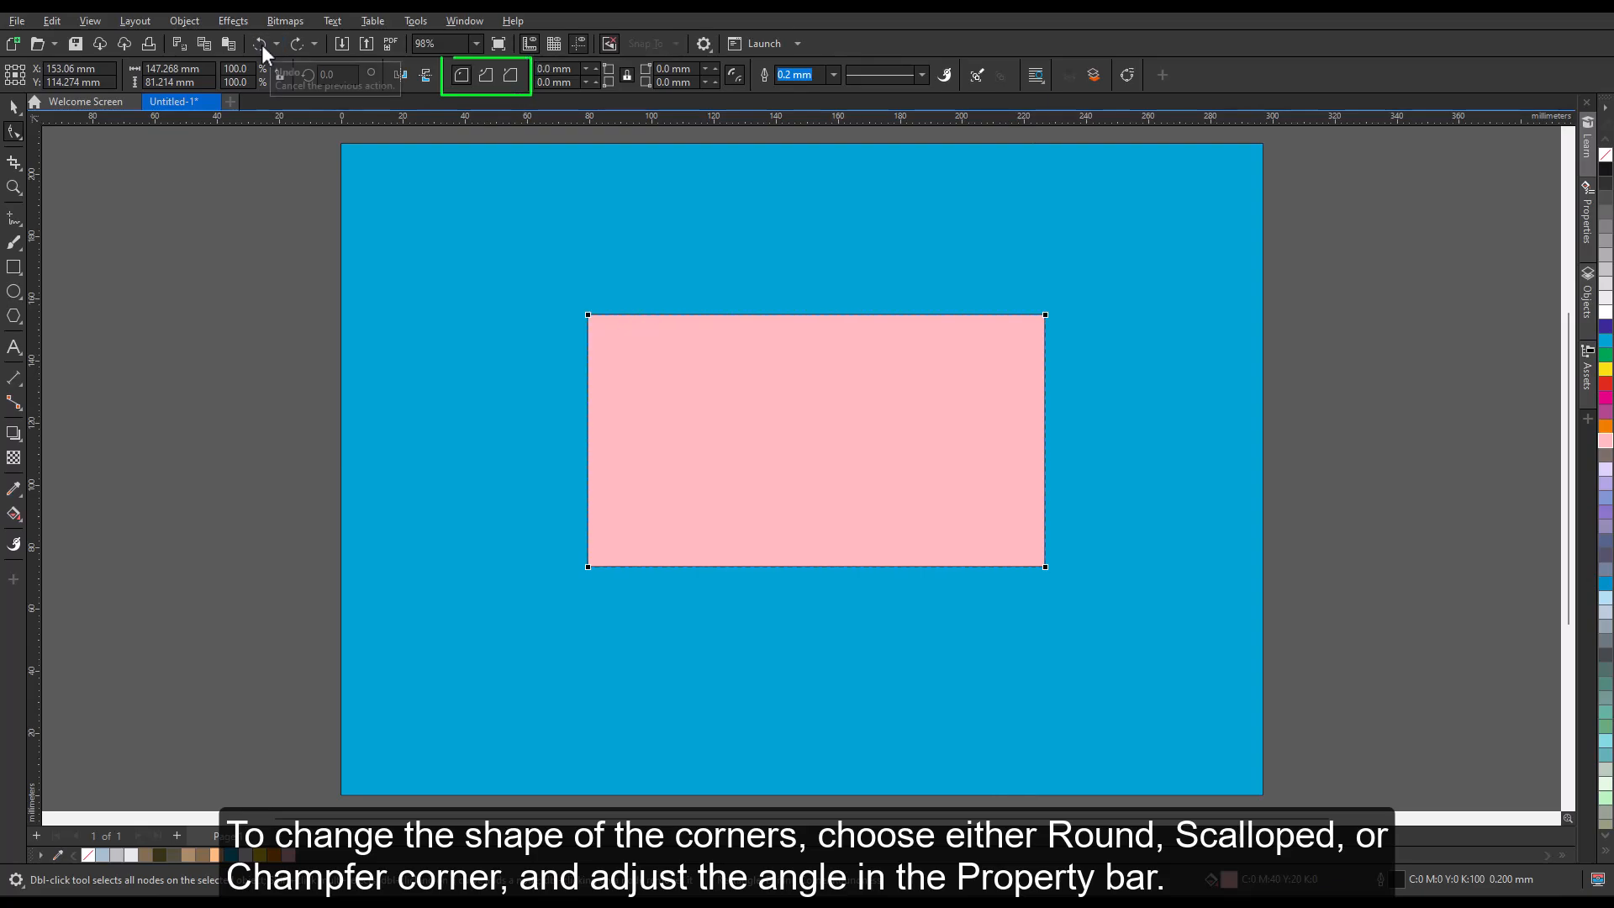
Change the pink rectangle's corners to scalloped with a 40 mm radius on all corners.
left_click(484, 77)
type("40")
key("Return")
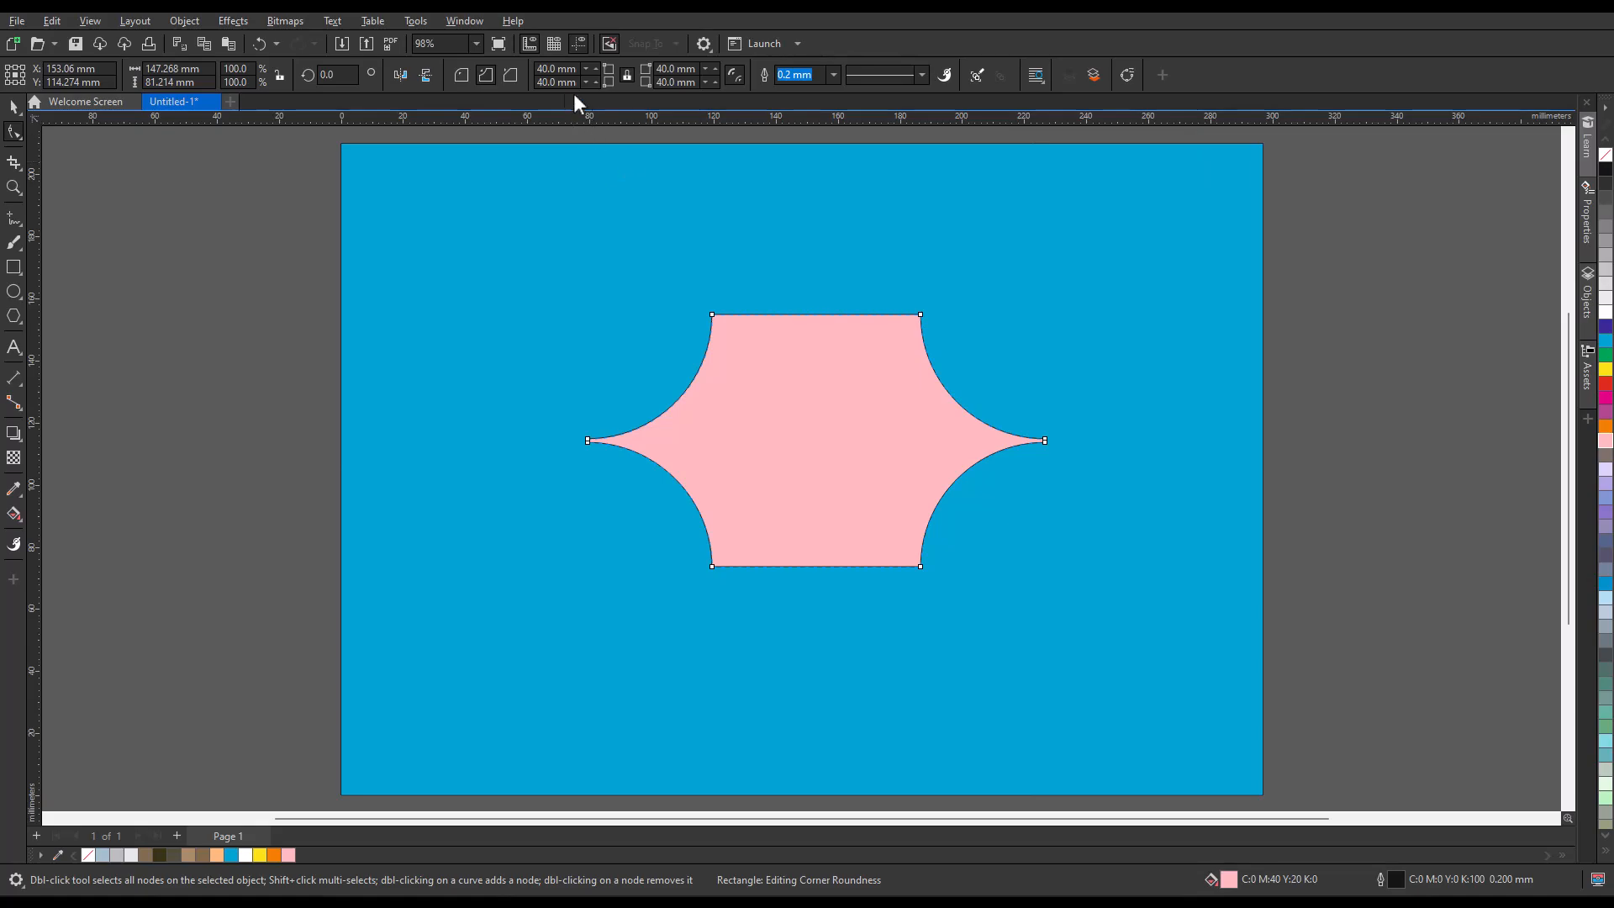
Set the pink rectangle's corner radius to 20 mm and switch the corner style to chamfered.
type("20")
key("Return")
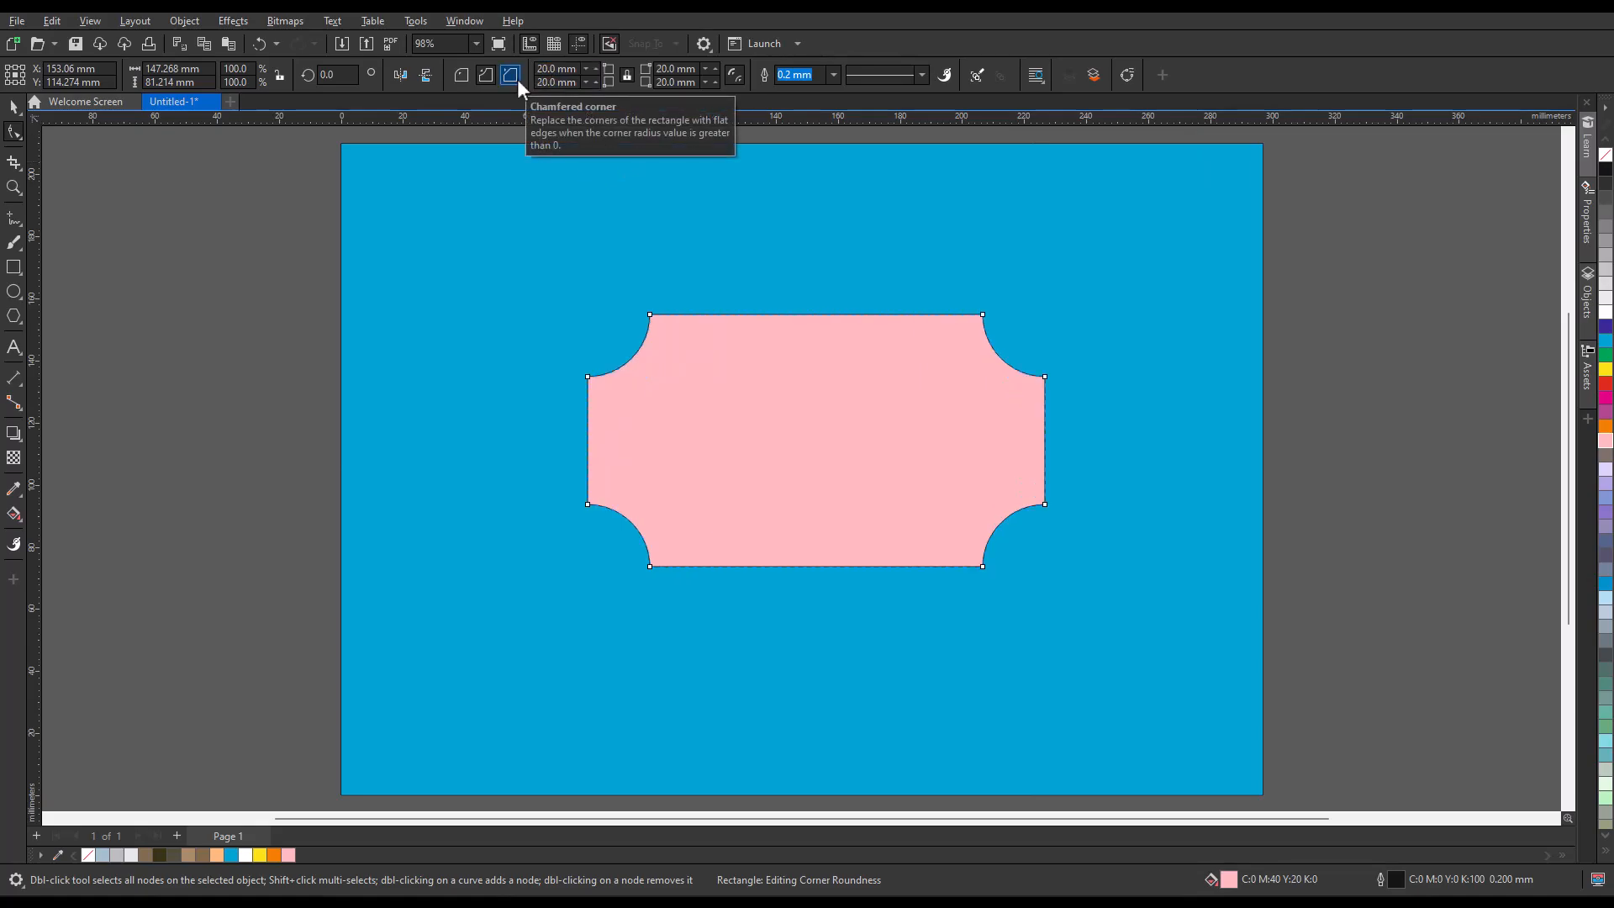
left_click(510, 76)
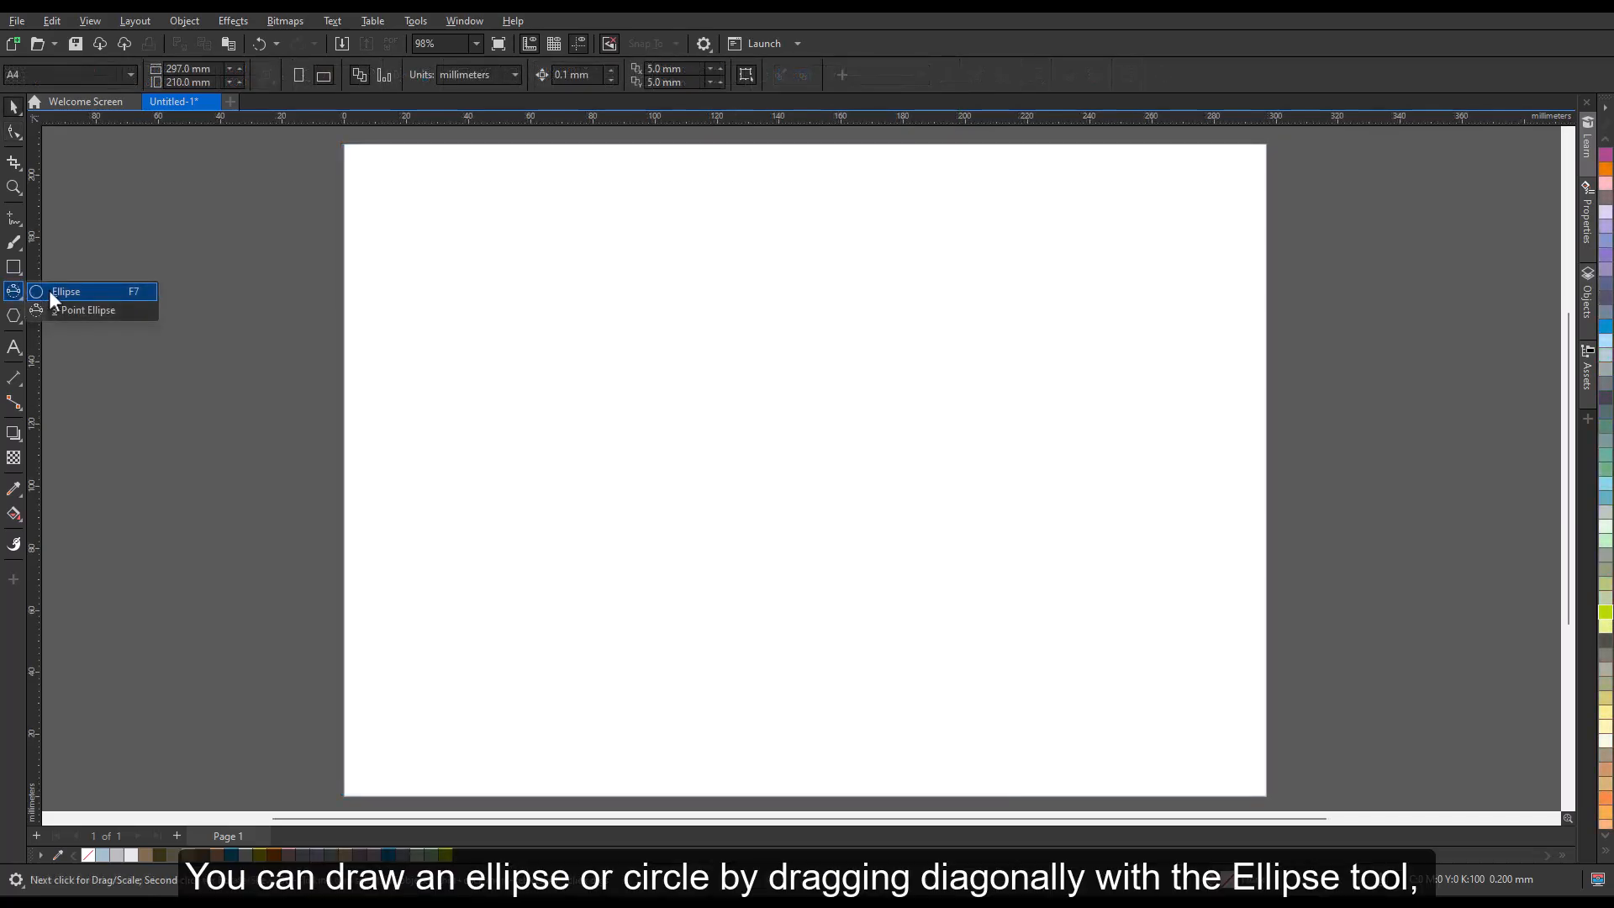
Draw an upright ellipse about 54 by 69 mm in the upper-right area of the blank page and fill it blue.
left_click(55, 292)
left_click_drag(1039, 227, 1205, 444)
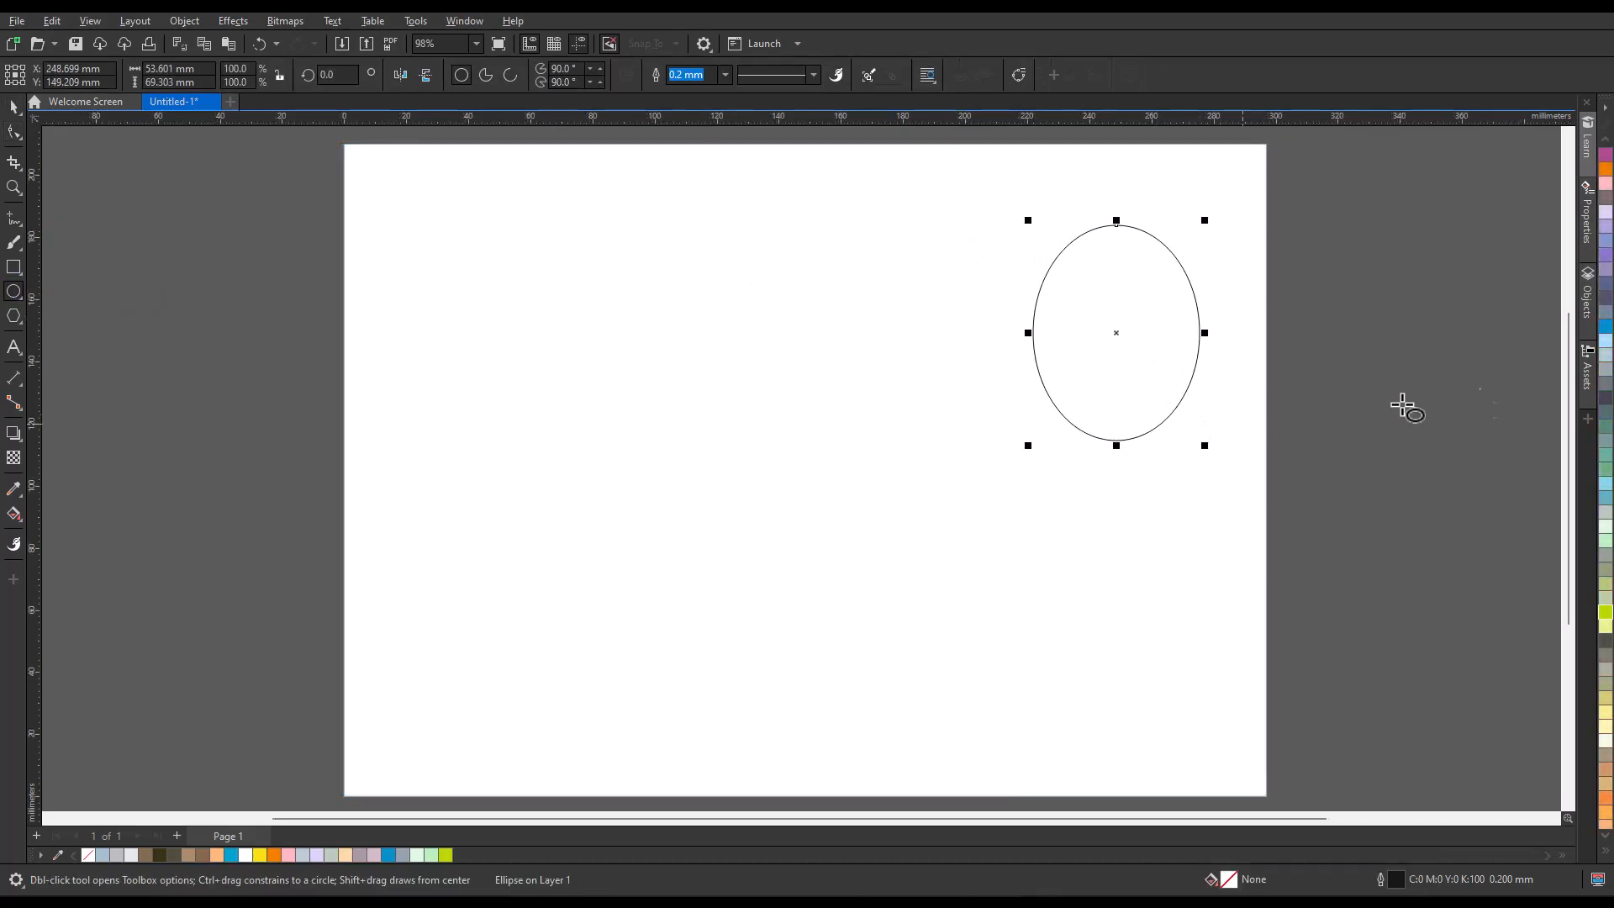
left_click(1605, 330)
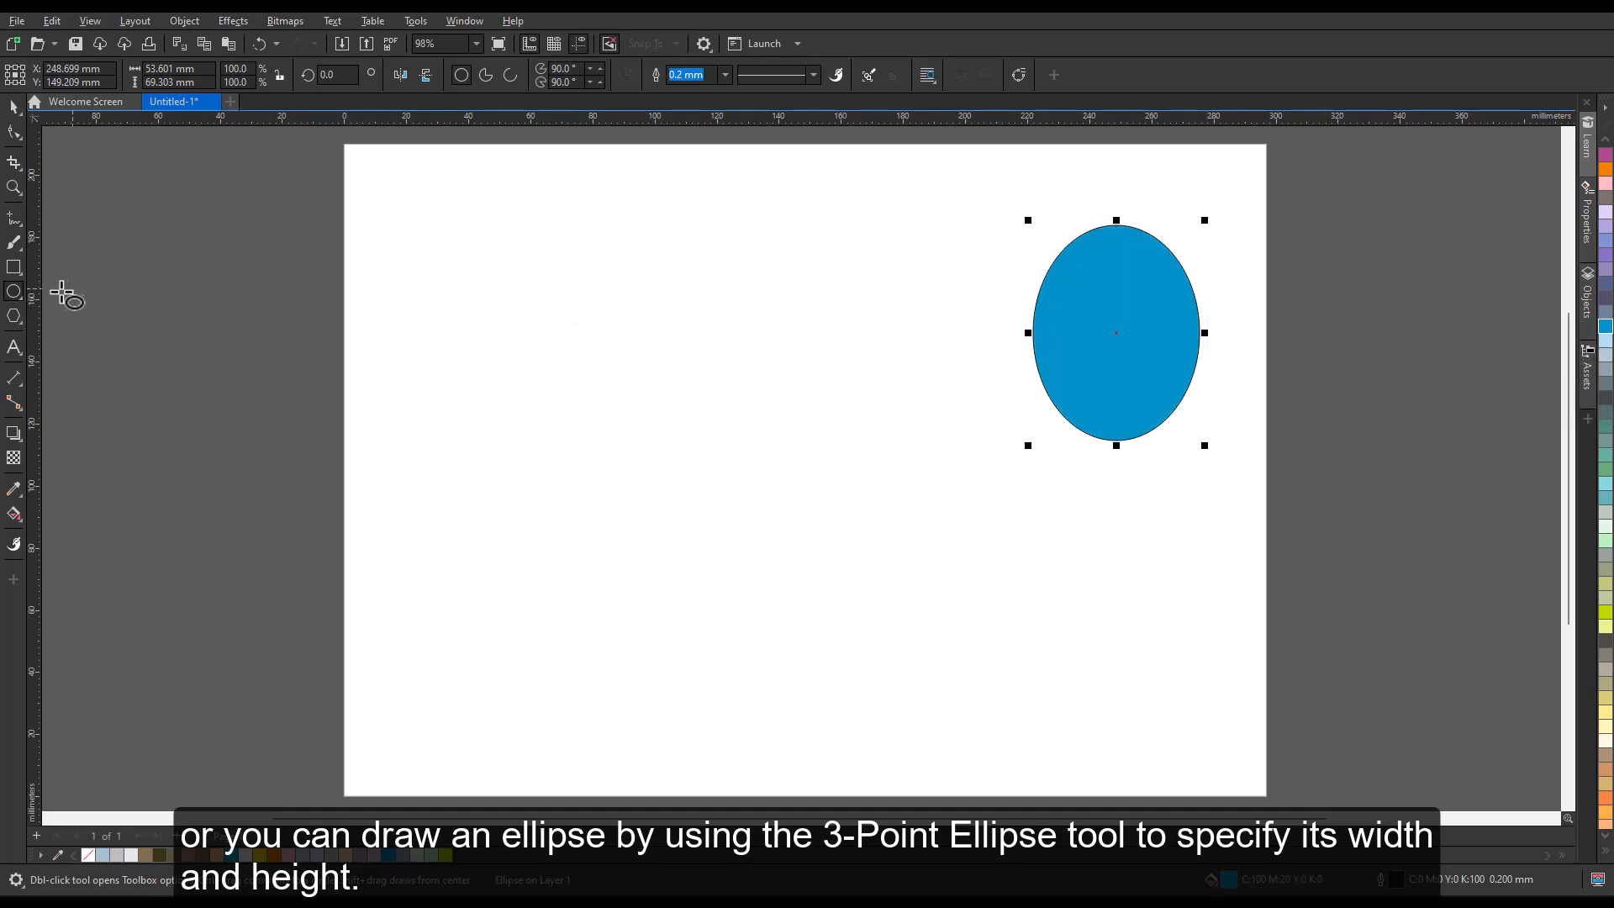
Draw a wide horizontal ellipse below the blue one with the 3-Point Ellipse tool.
left_click(21, 301)
left_click(144, 316)
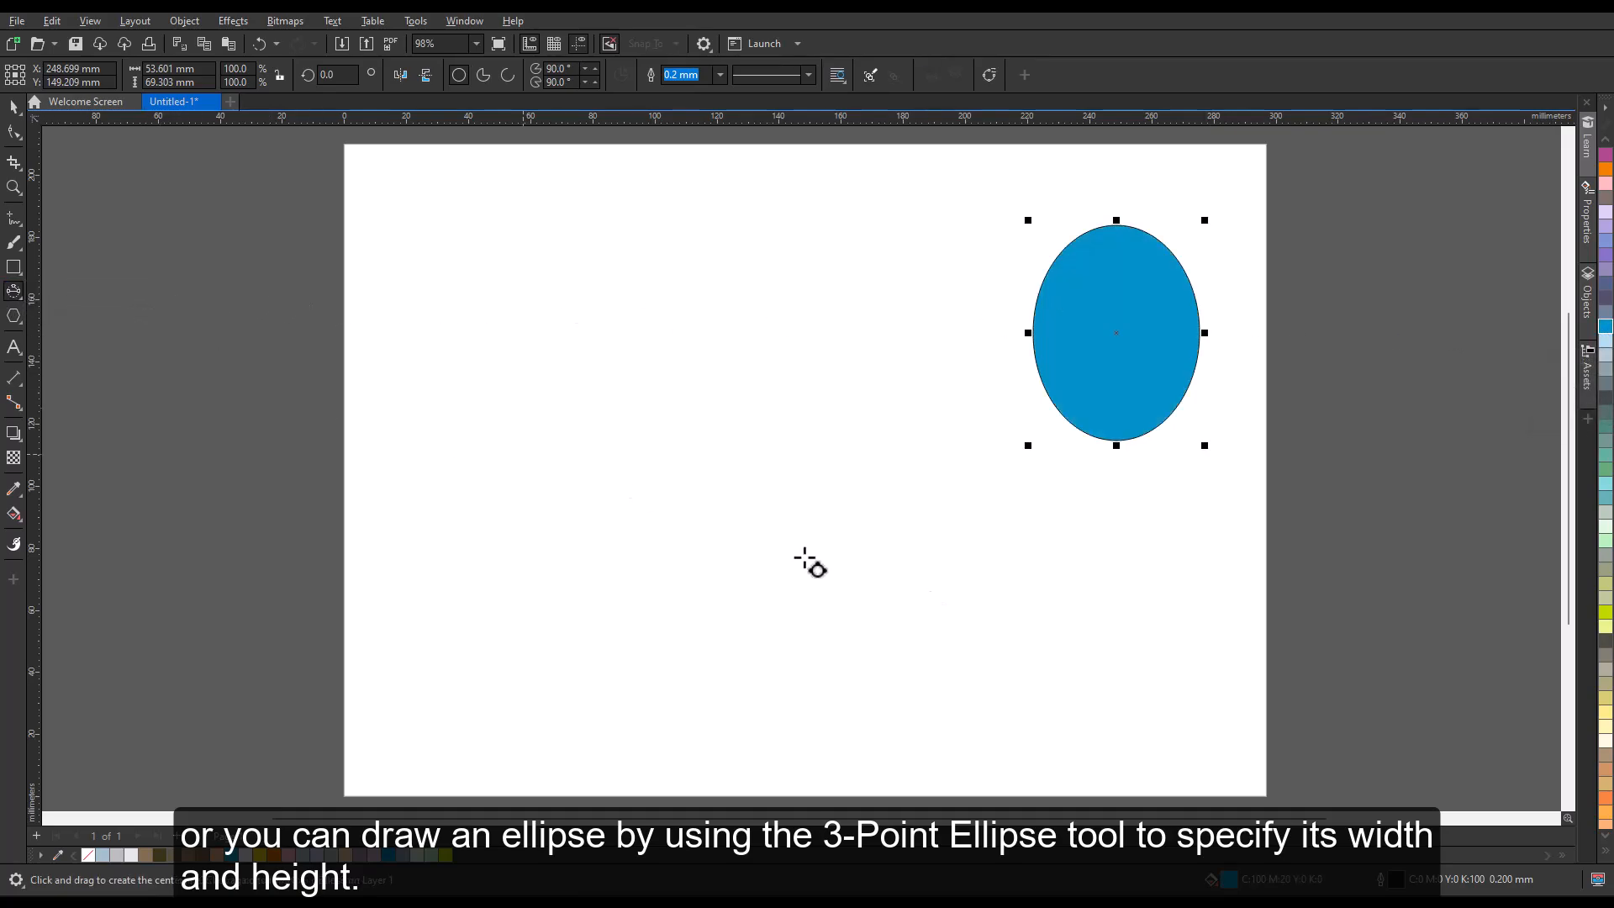
left_click_drag(914, 589, 1209, 588)
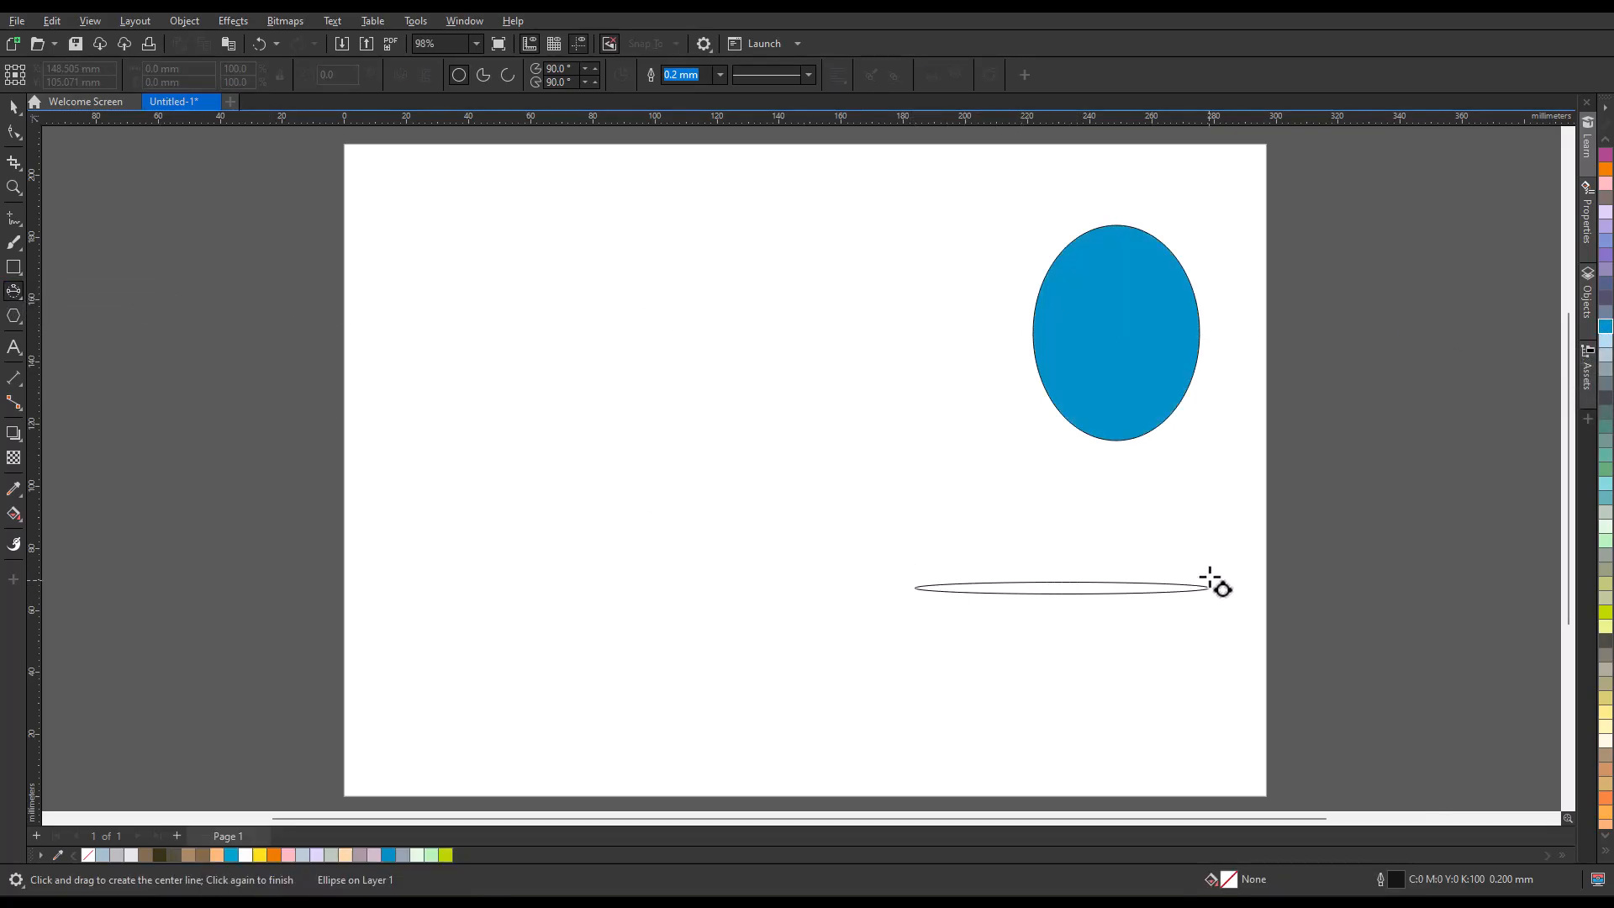
Finish the wide horizontal ellipse at about 95 by 40 mm and fill it teal.
left_click(1218, 526)
left_click(1605, 498)
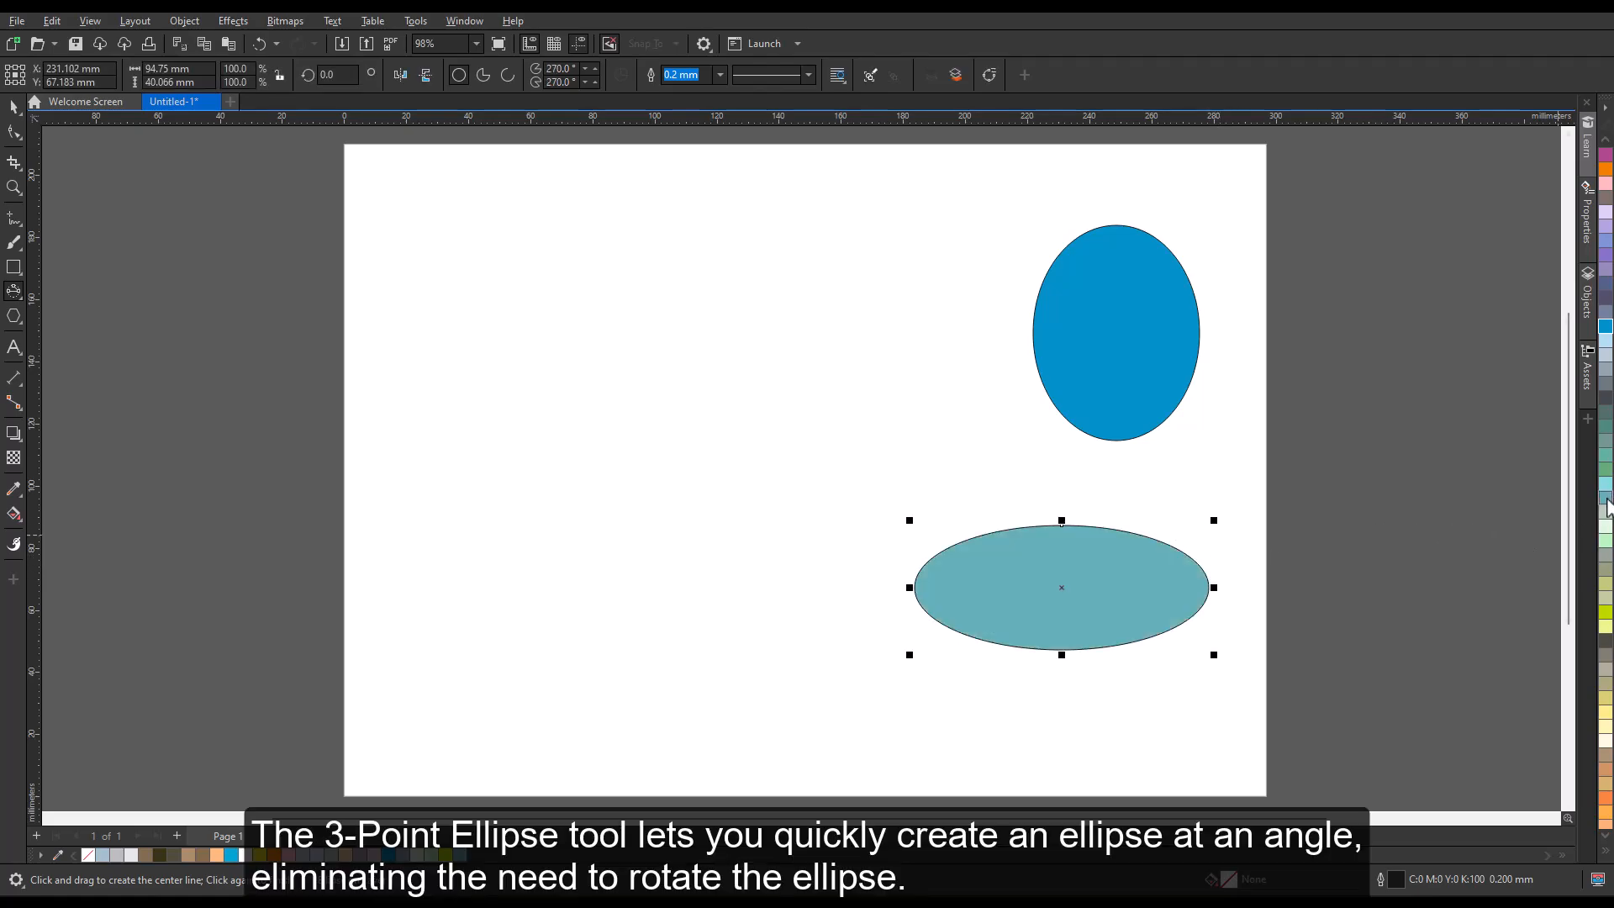
Draw a thin diagonal ellipse spanning about 76 by 82 mm with the 3-Point Ellipse tool and fill it lime green.
left_click_drag(908, 249, 664, 502)
left_click(661, 502)
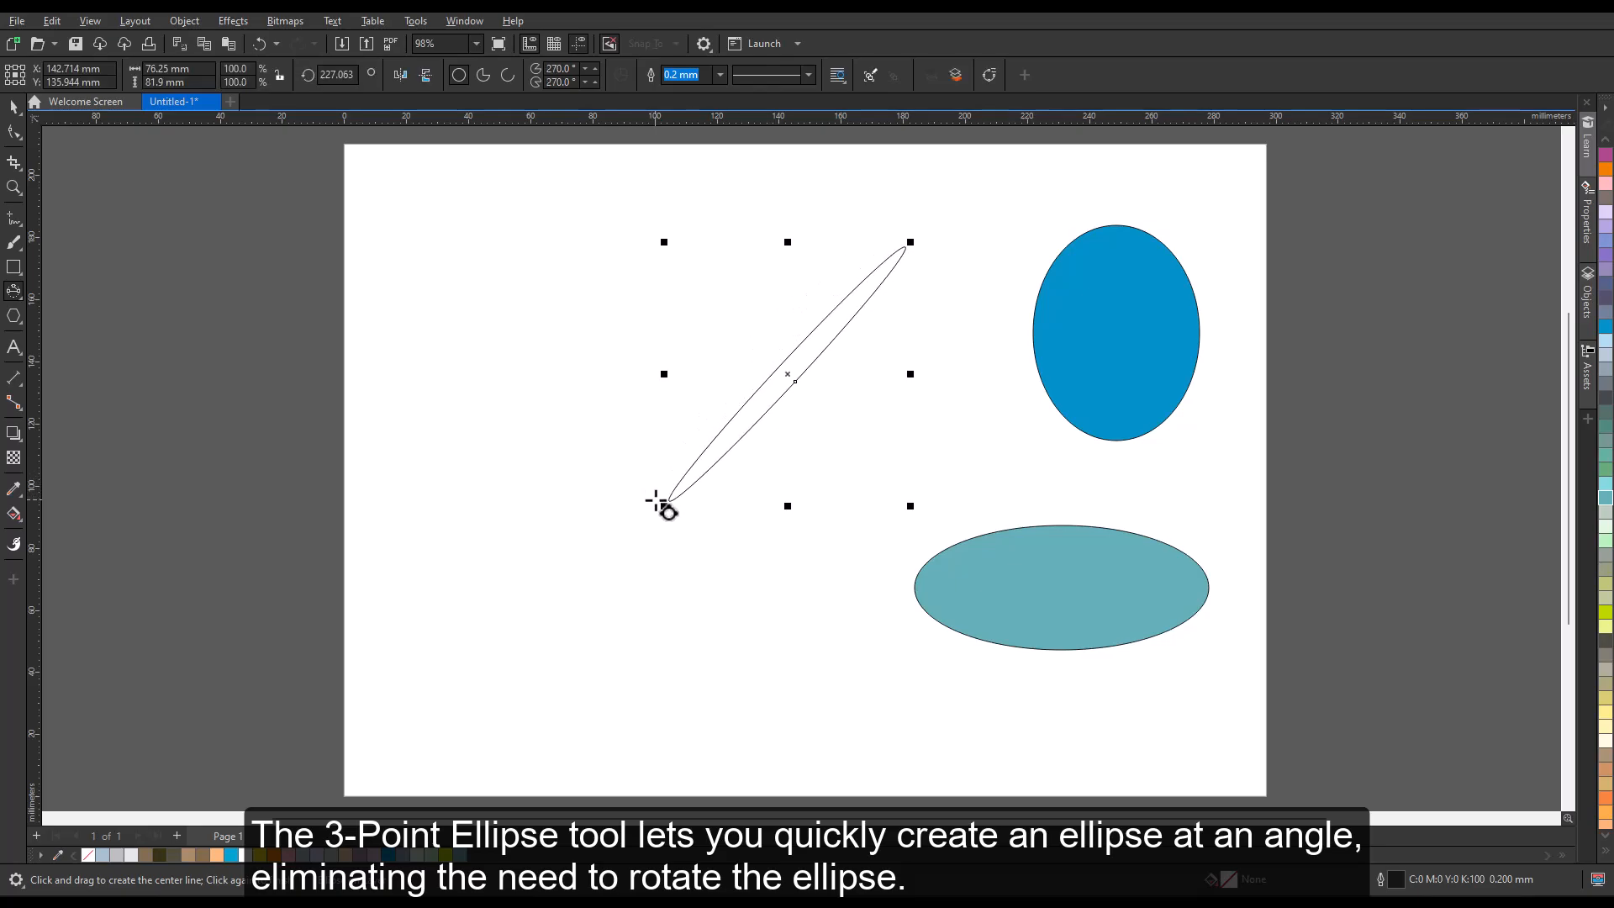
left_click(1605, 614)
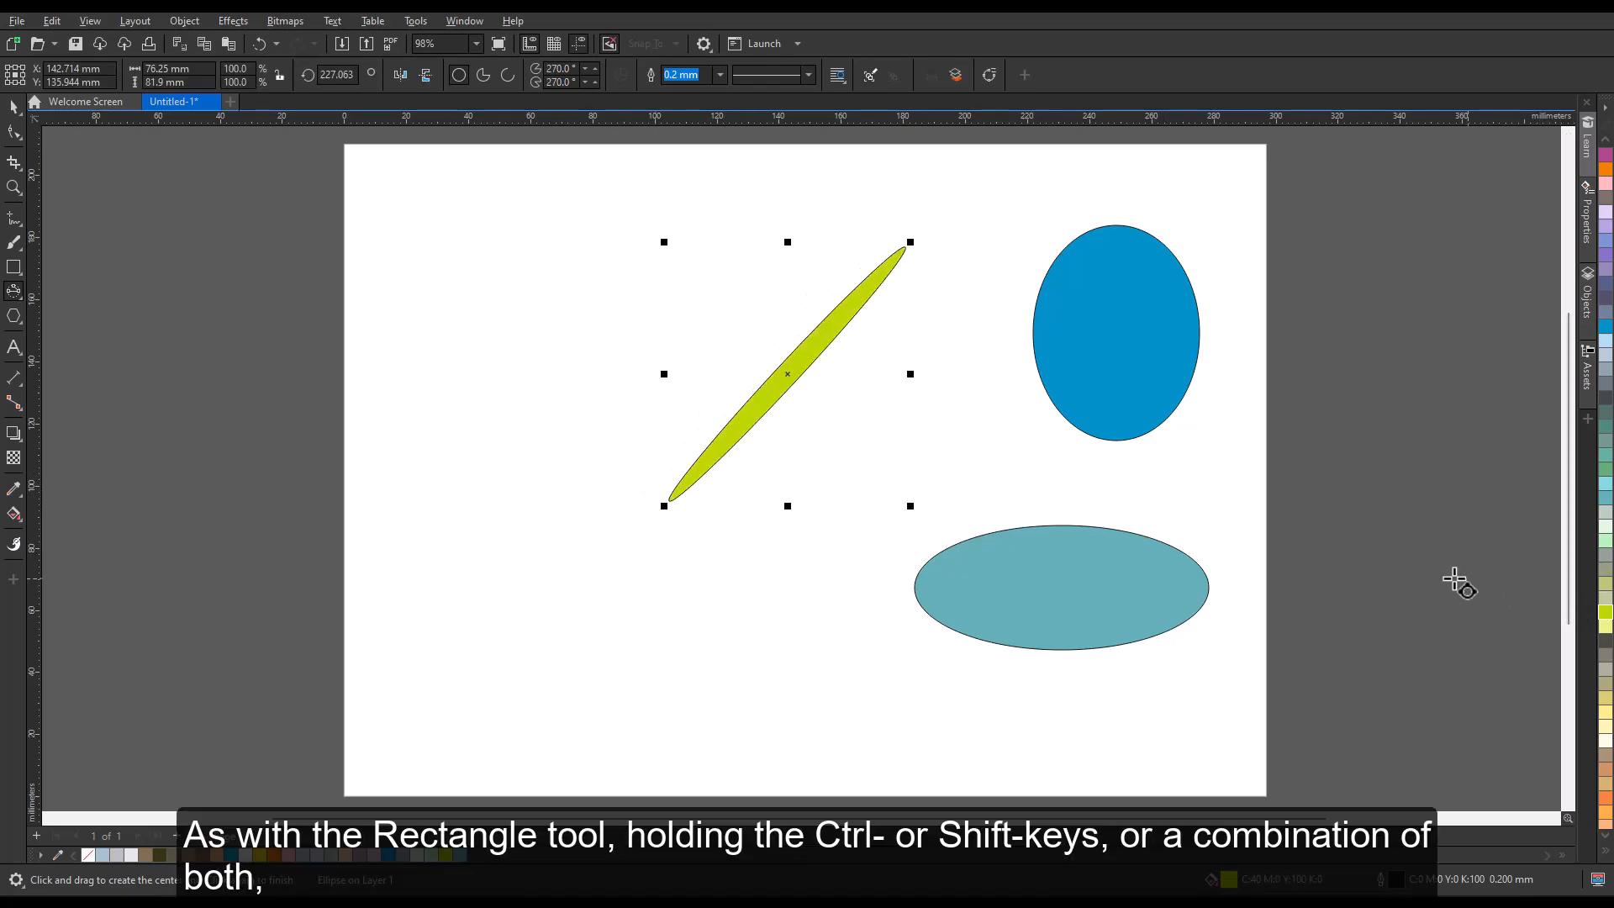
Delete all three ellipses from the page.
key("Escape")
key("space")
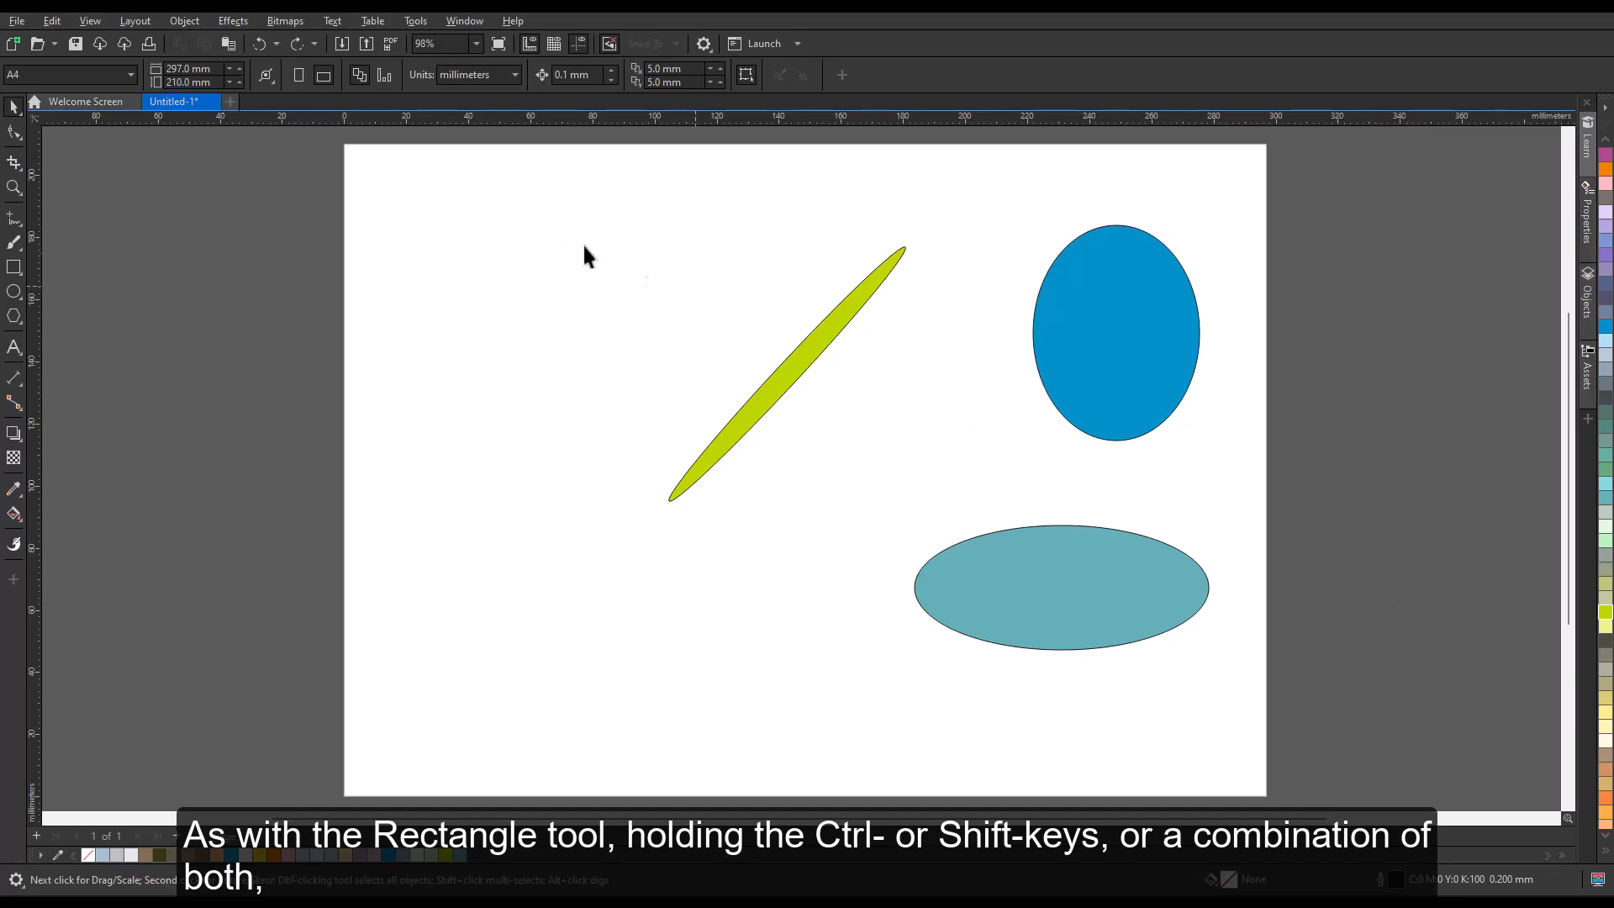
left_click_drag(1137, 289, 1289, 676)
key("Delete")
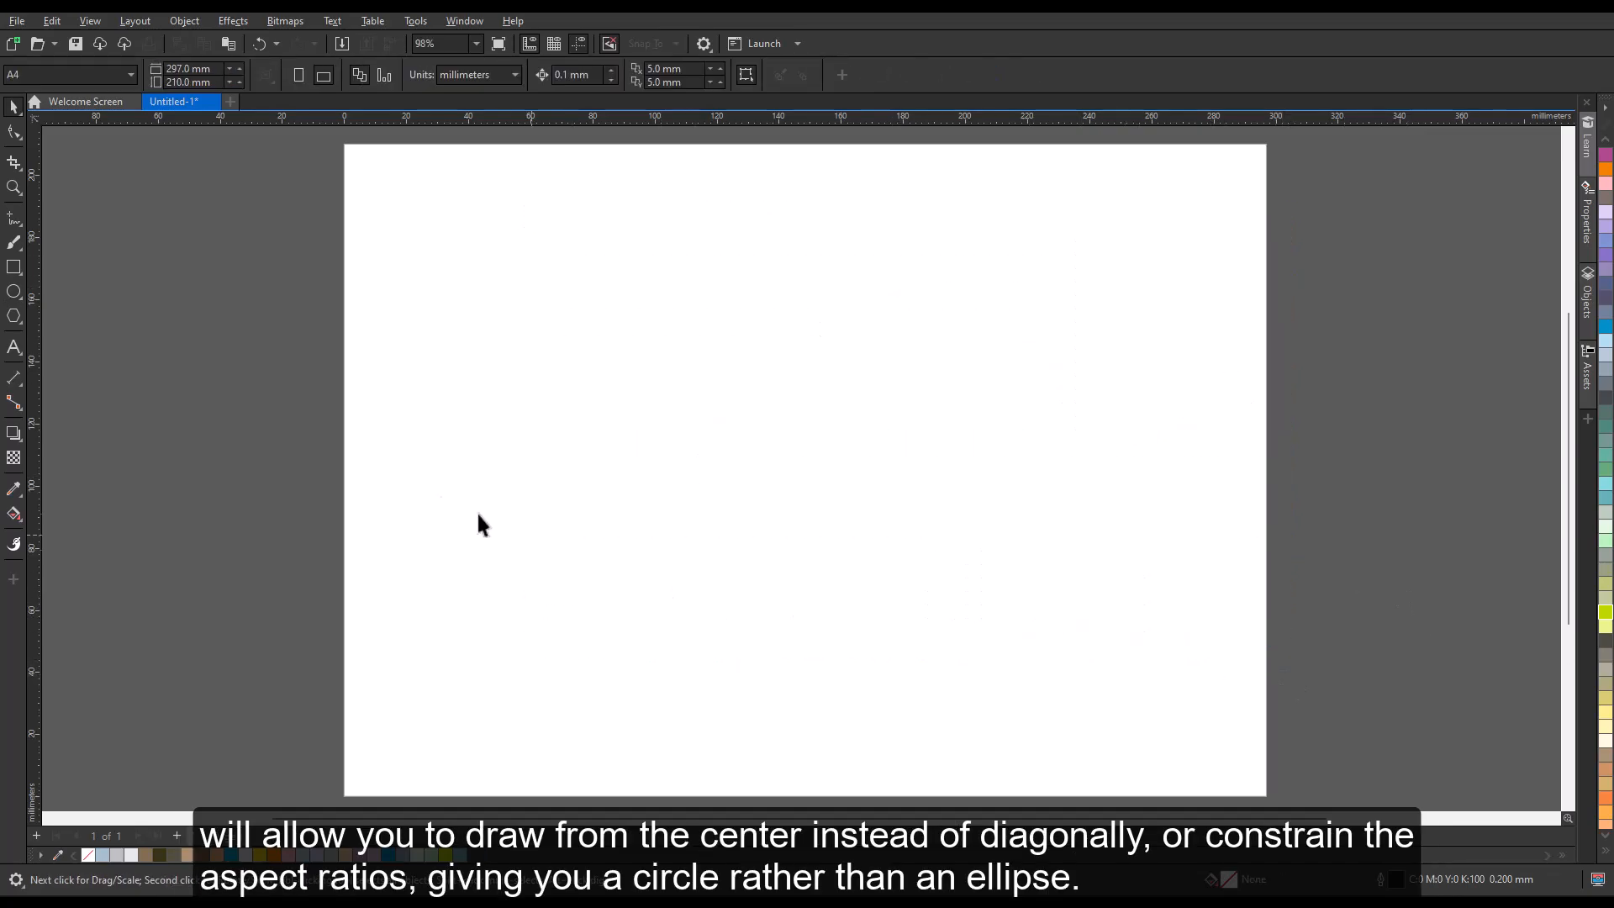
Draw two circles outward from their centers with the Ellipse tool, a smaller one at the upper left and a larger one at the upper middle.
left_click(14, 294)
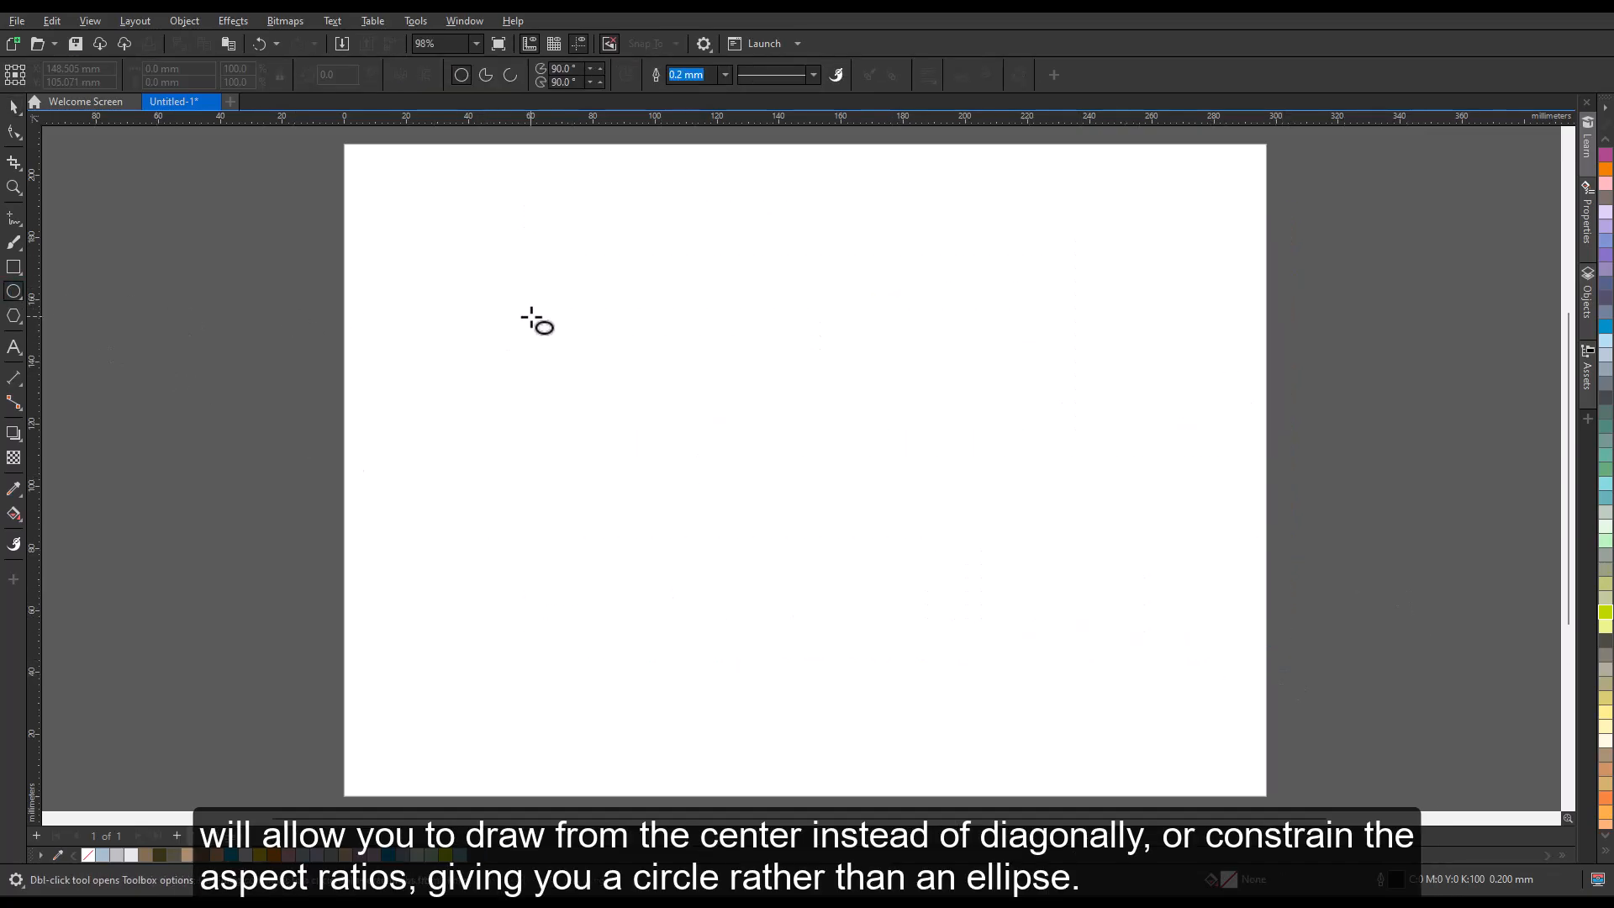
key("shift")
left_click_drag(533, 317, 621, 407)
key("ctrl")
left_click_drag(890, 330, 1018, 444)
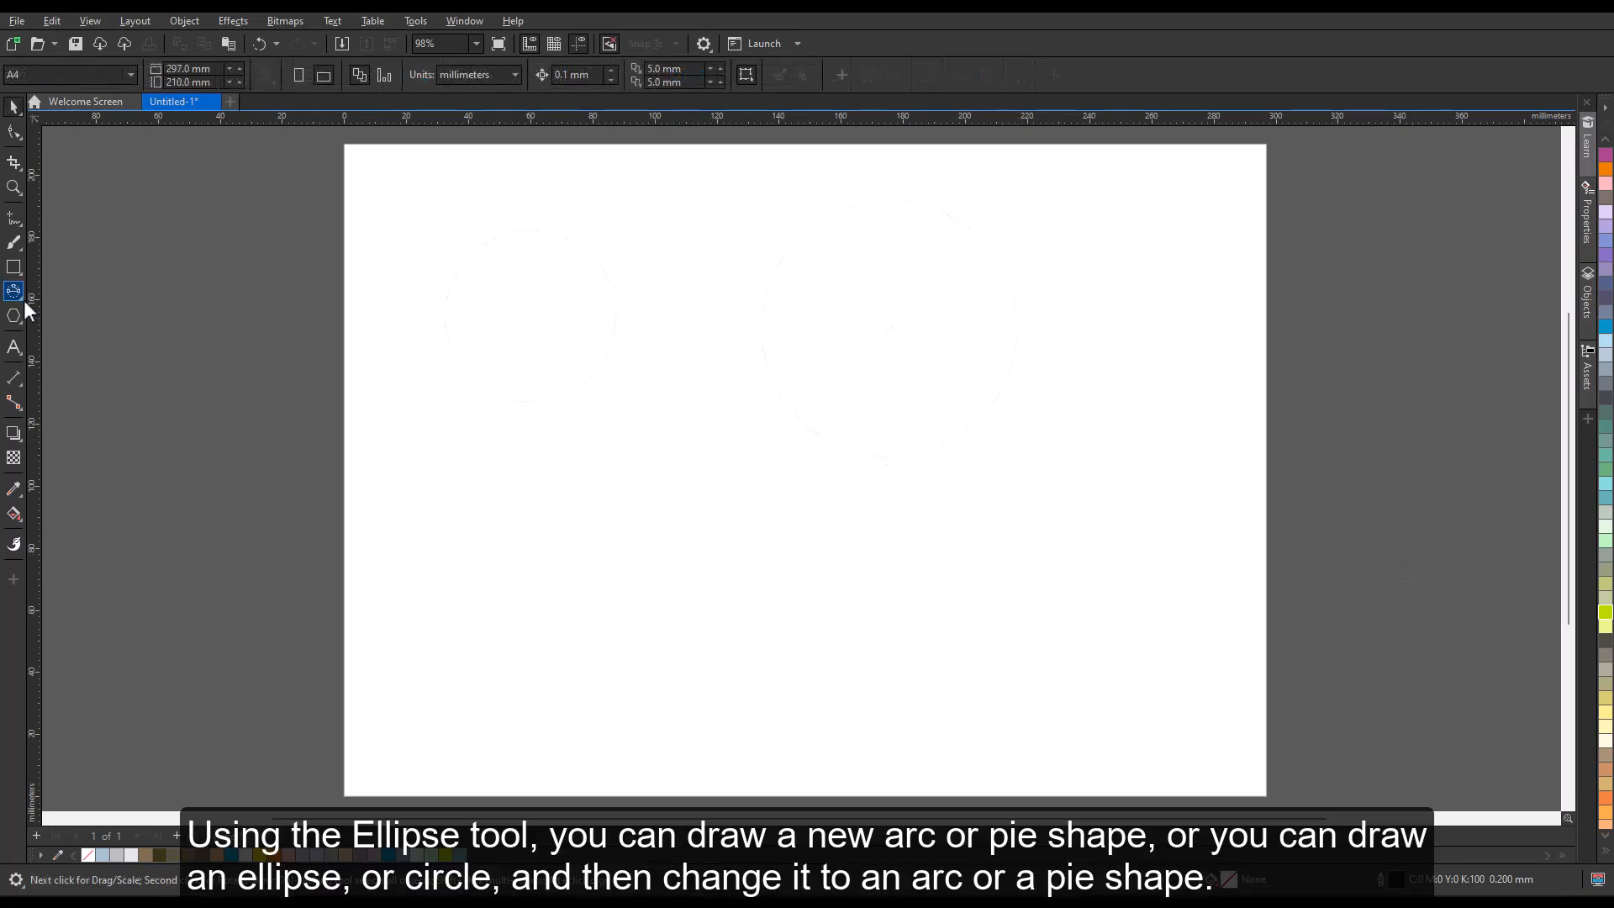
Draw a pie shape in the left half of the cleared page and move its right node around the outline to narrow the opening.
left_click(24, 301)
left_click(73, 291)
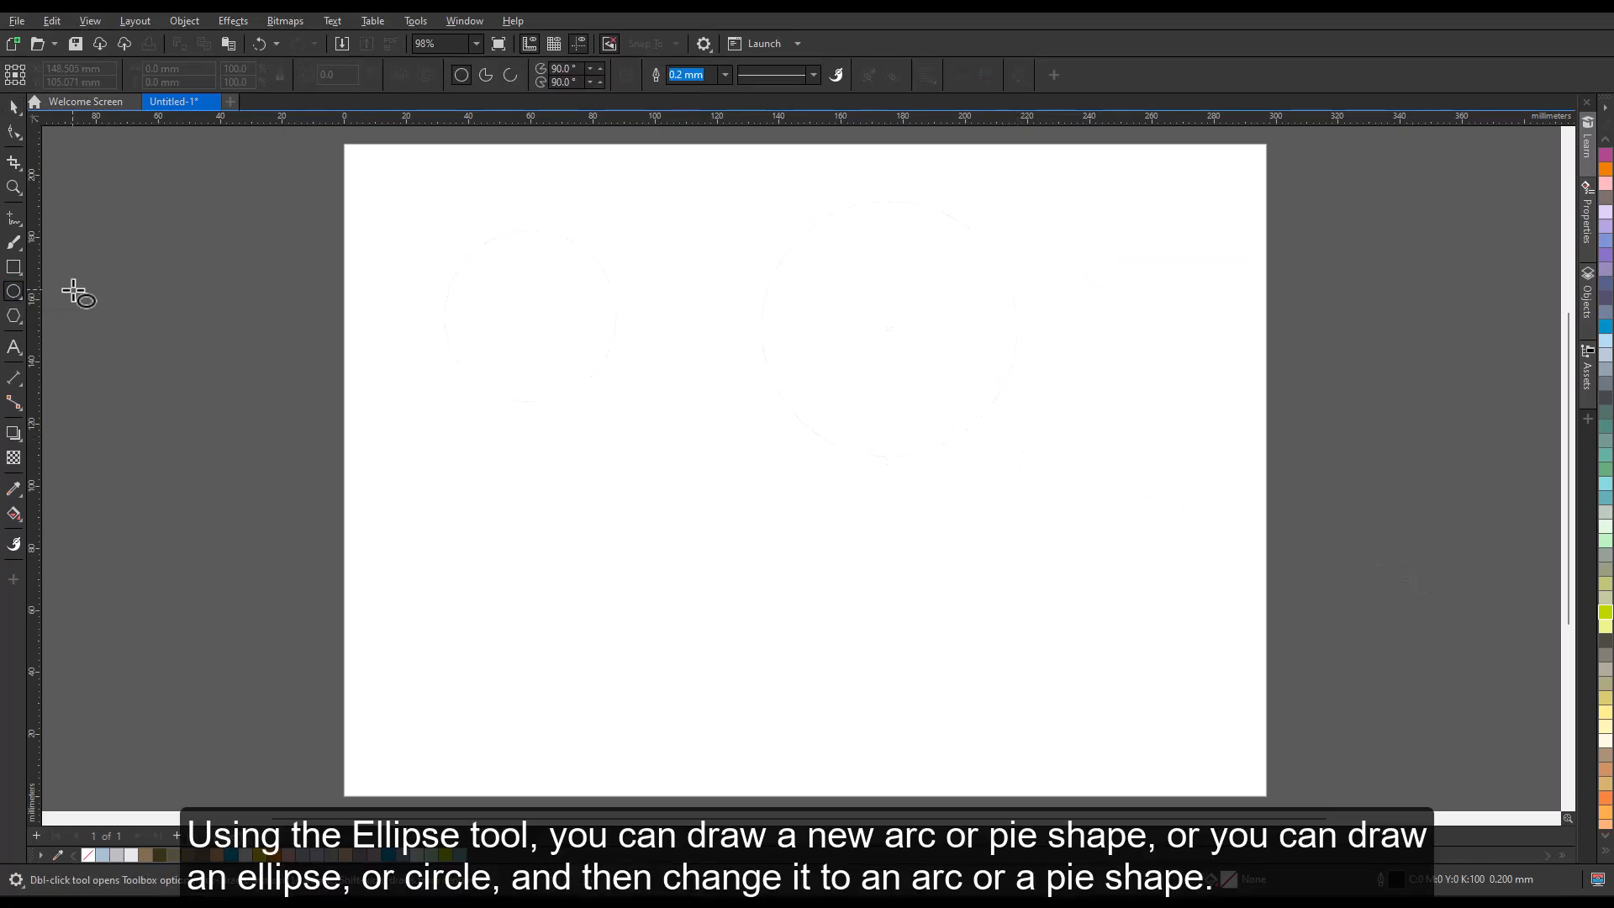
left_click(485, 77)
left_click_drag(514, 266, 753, 516)
left_click(13, 132)
left_click_drag(753, 387, 555, 415)
Draw an arc in the right half of the page and turn it into a pie from 270 to about 126 degrees with the Shape tool.
left_click(13, 292)
left_click(829, 223)
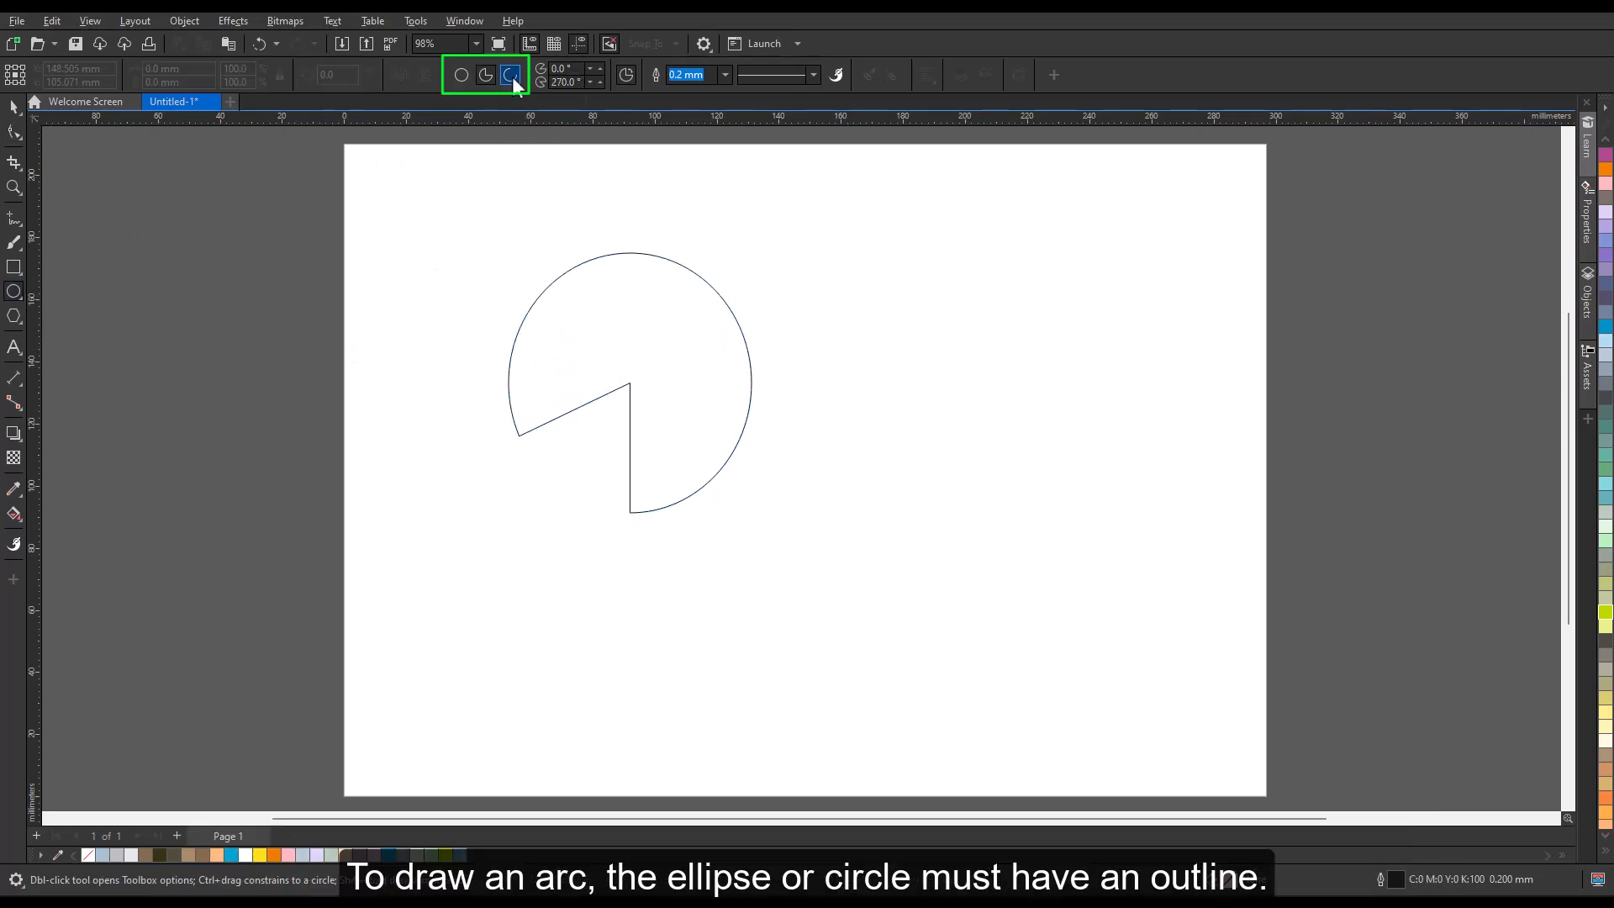
left_click_drag(937, 295, 1189, 551)
key("F10")
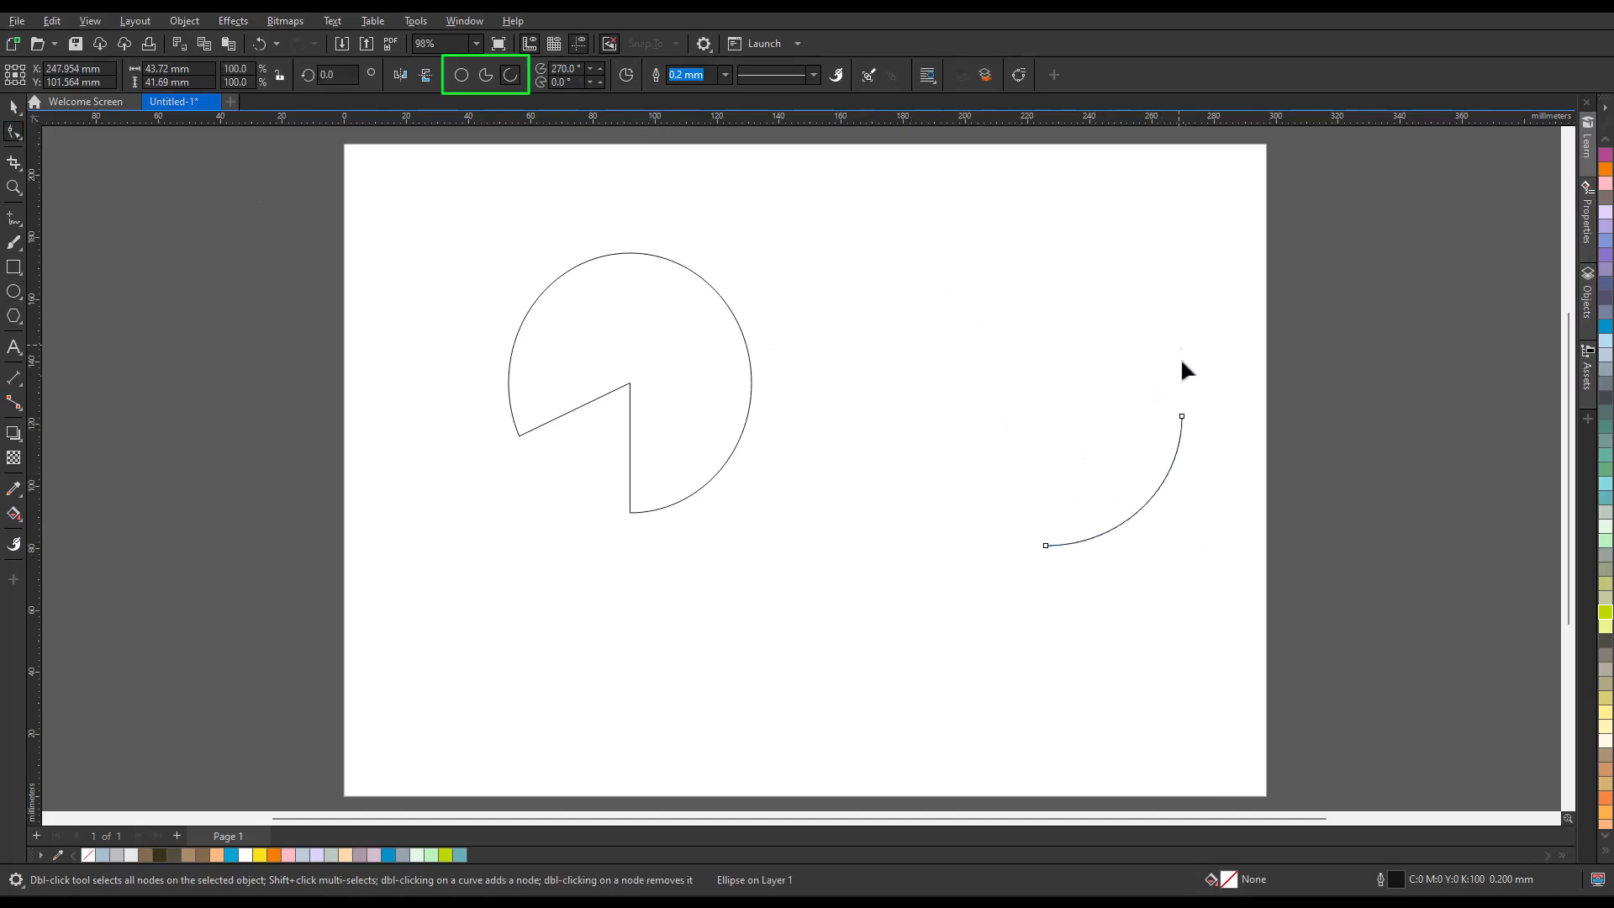
left_click_drag(1181, 415, 975, 322)
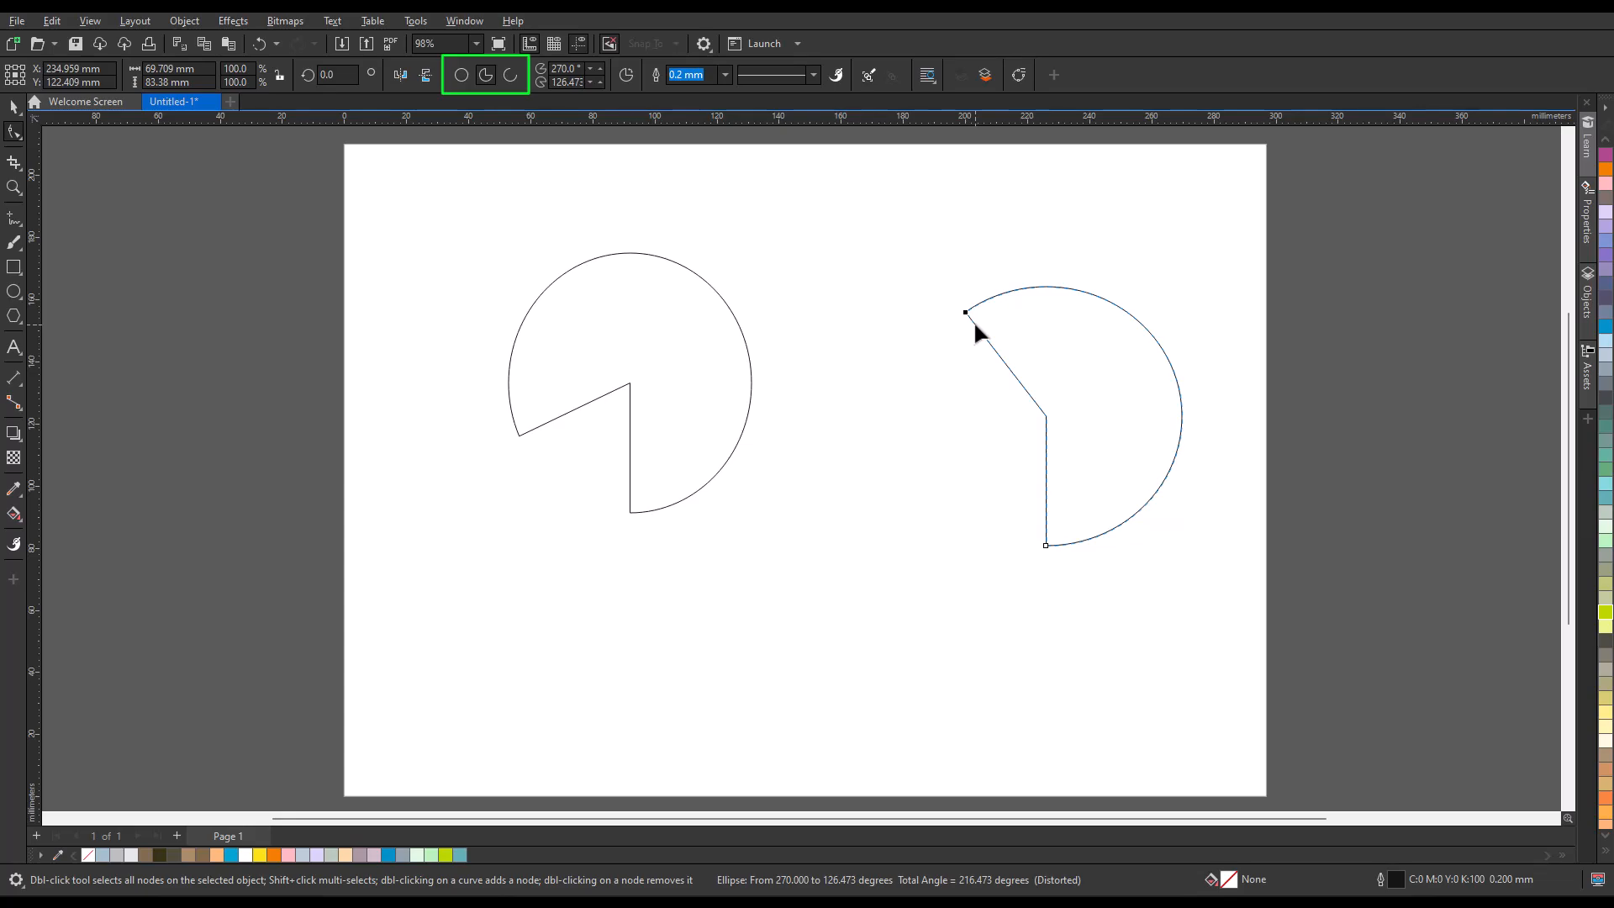
Draw a circle about 90 mm in diameter in the lower middle of the page.
left_click(15, 292)
left_click(462, 172)
mouse_move(786, 550)
left_mouse_down()
mouse_move(930, 673)
mouse_move(926, 688)
mouse_move(857, 604)
left_mouse_up()
Convert the lower circle to an arc, change it to a pie, and switch its direction to the opposite and back.
left_click(512, 77)
left_click(487, 77)
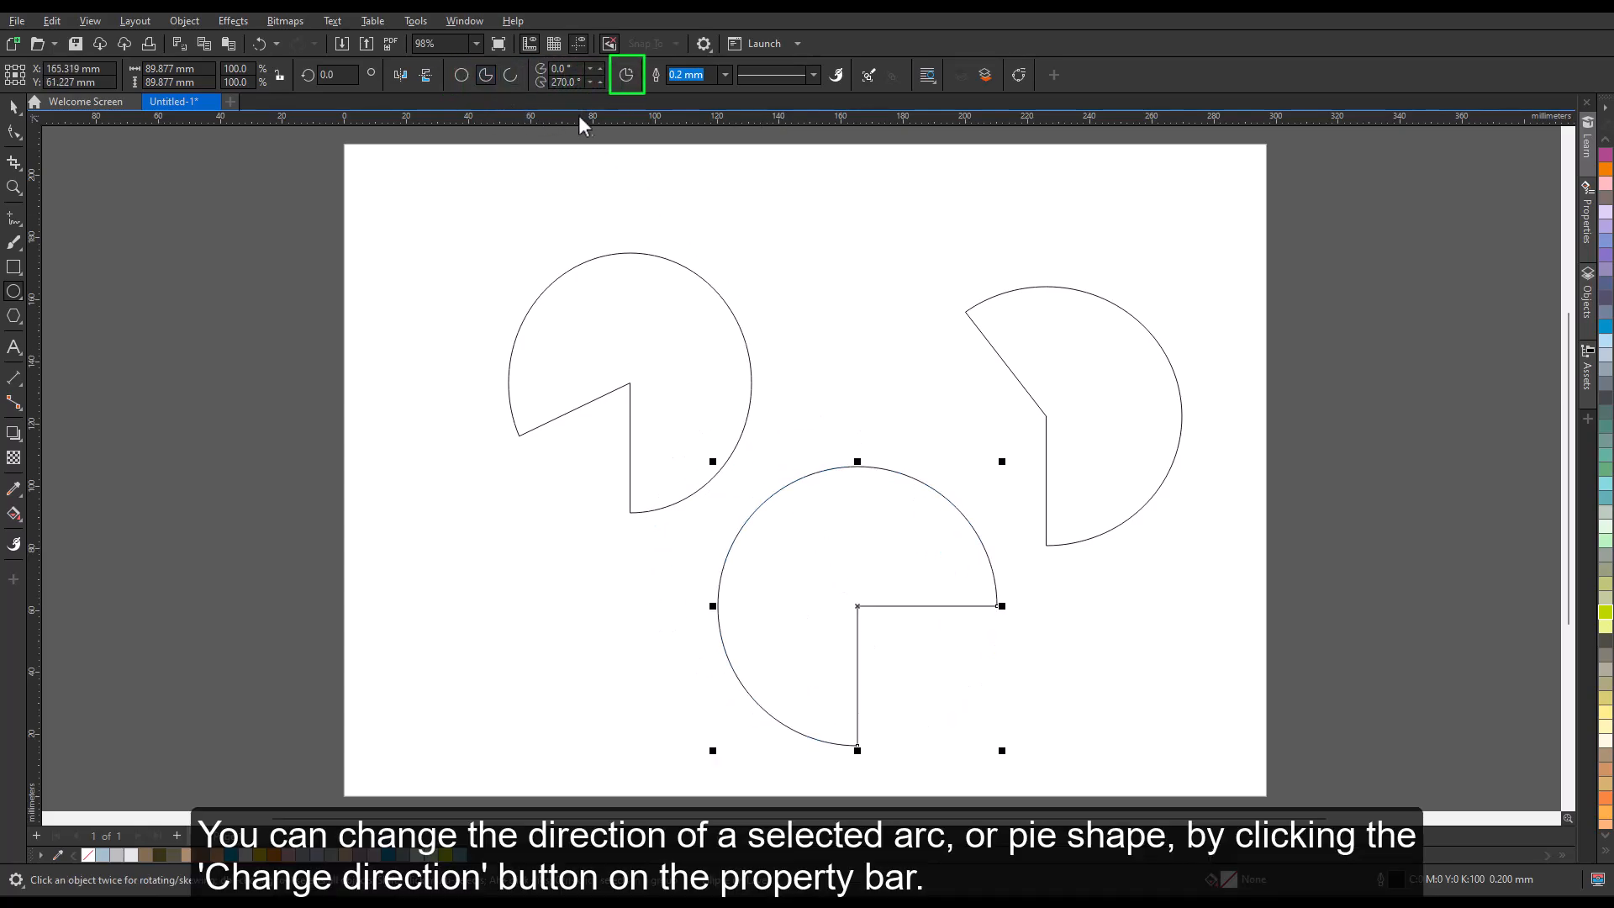
left_click(627, 78)
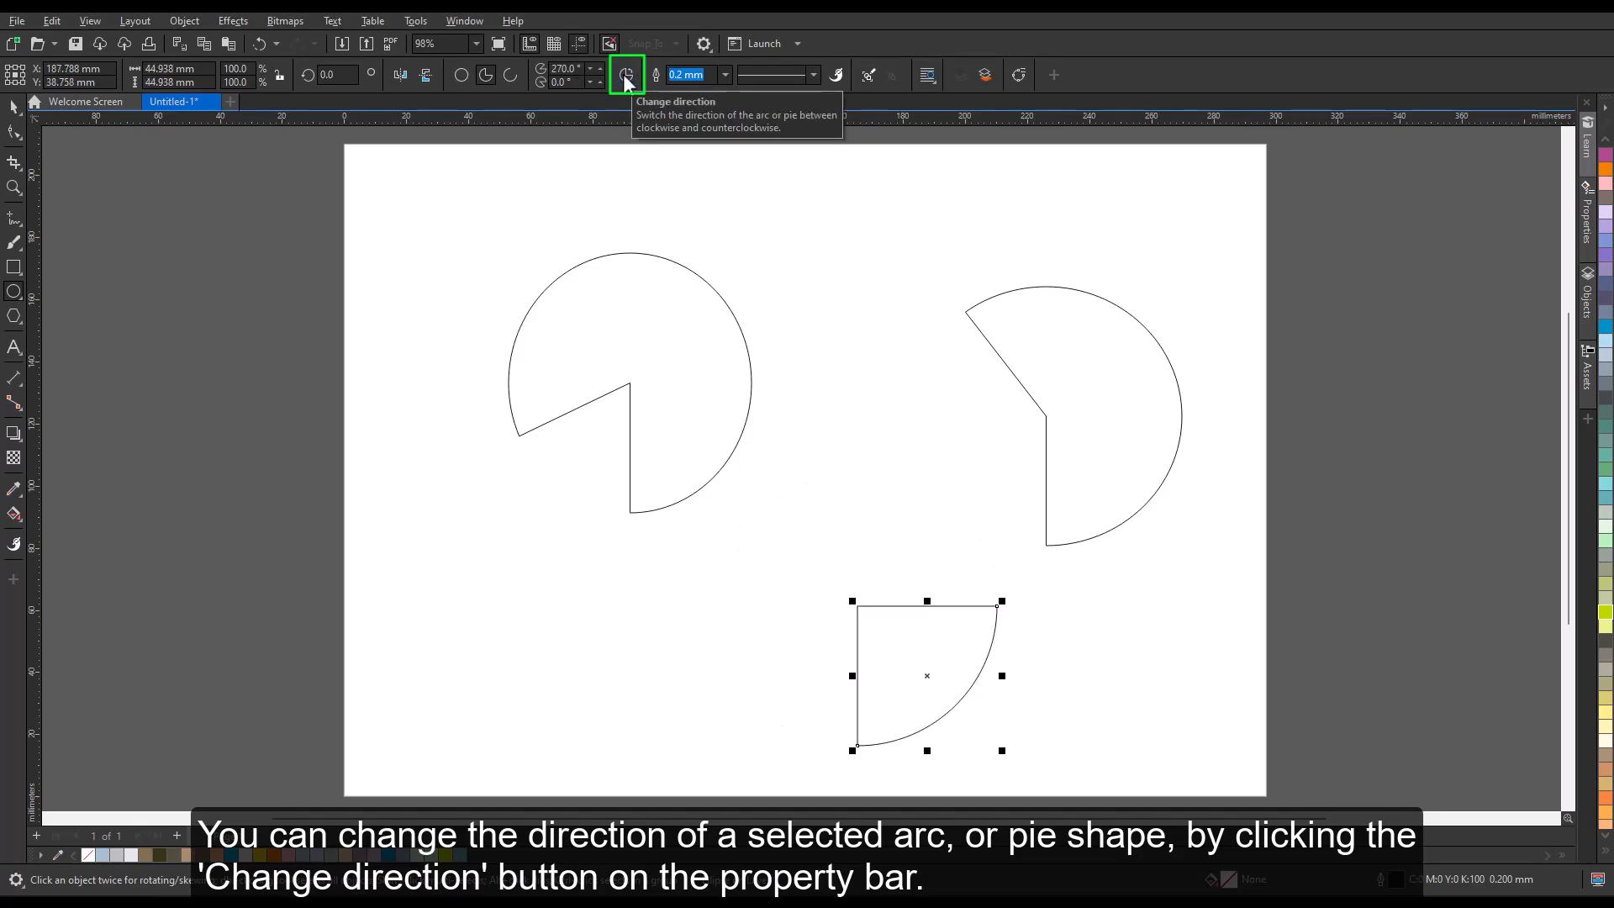
left_click(625, 77)
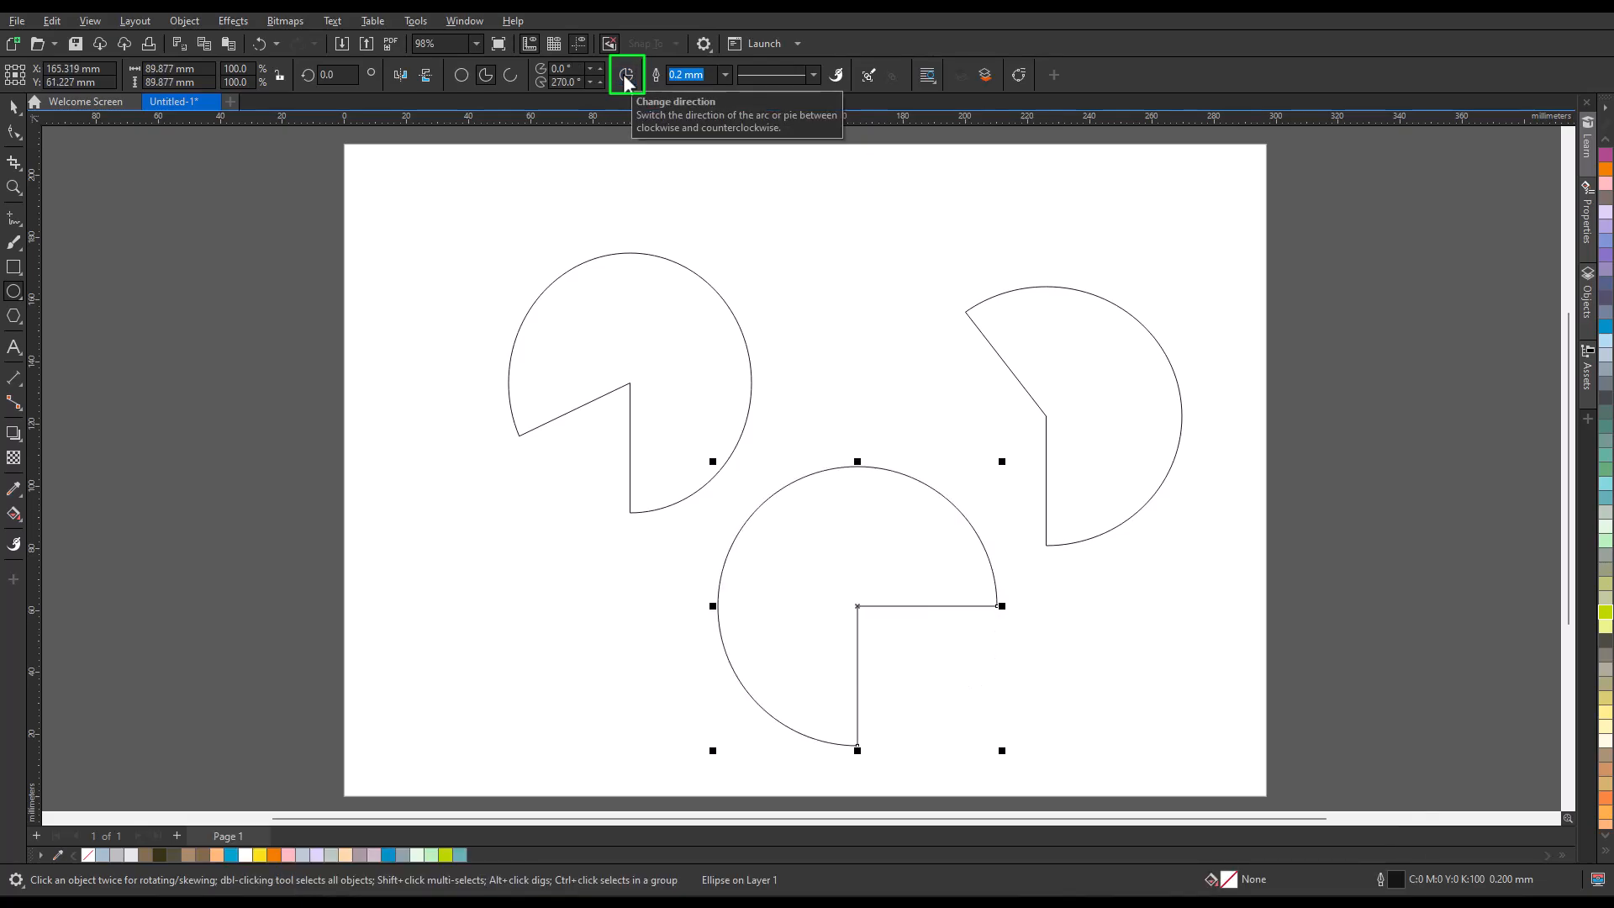
Move the lower node of the right-hand pie shape along its outline with the Shape tool.
left_click(14, 132)
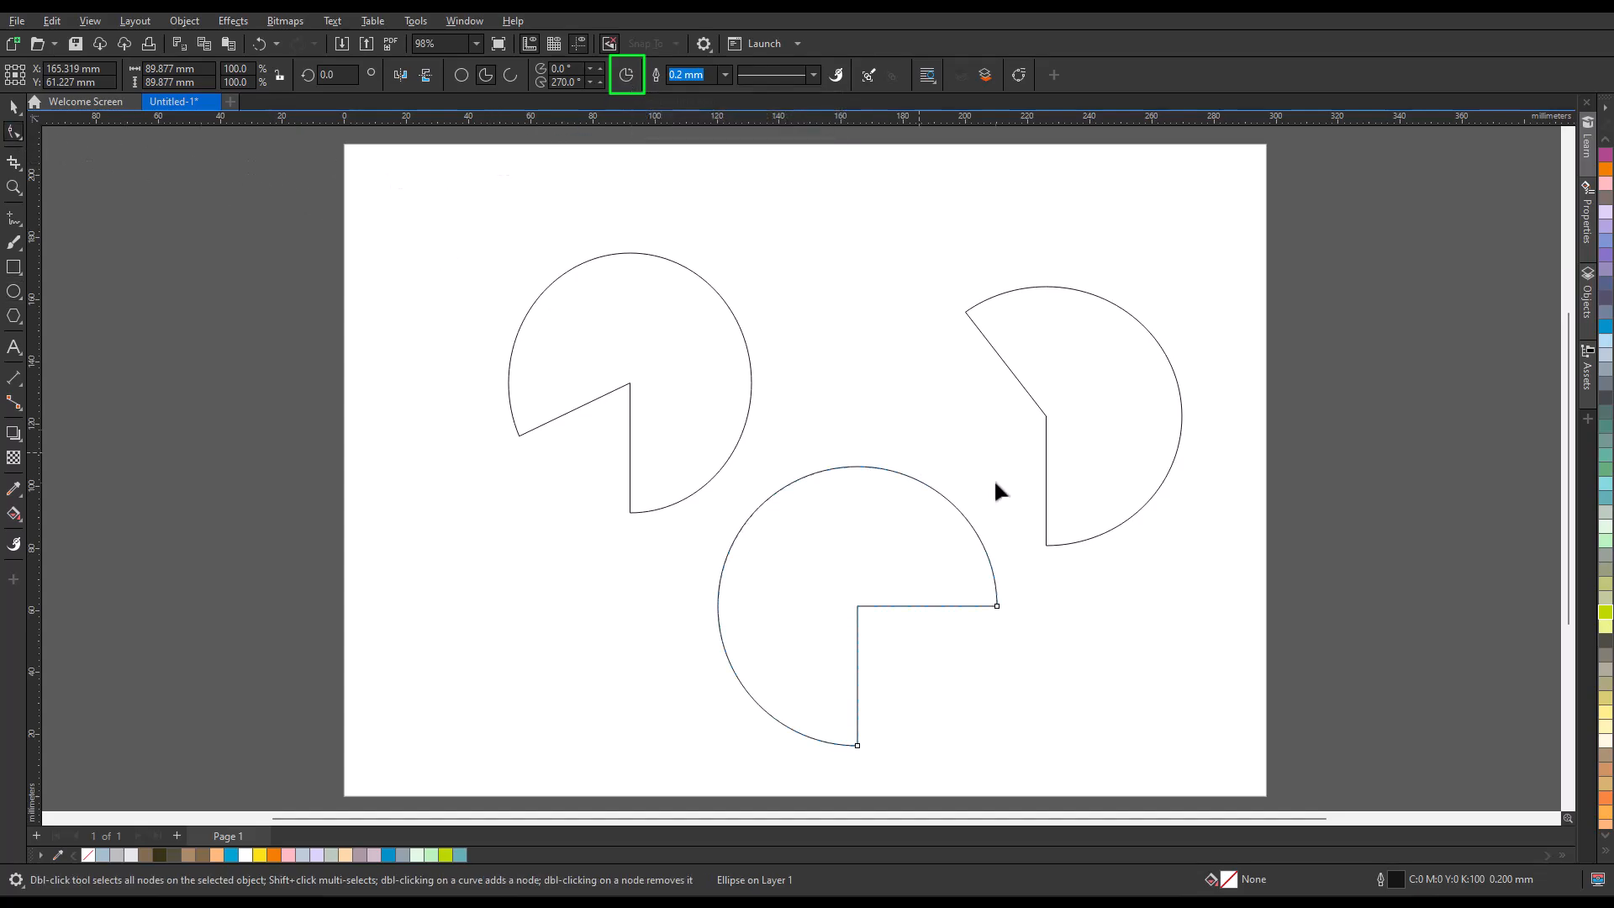
left_click(1072, 530)
left_click_drag(1046, 543, 1159, 490)
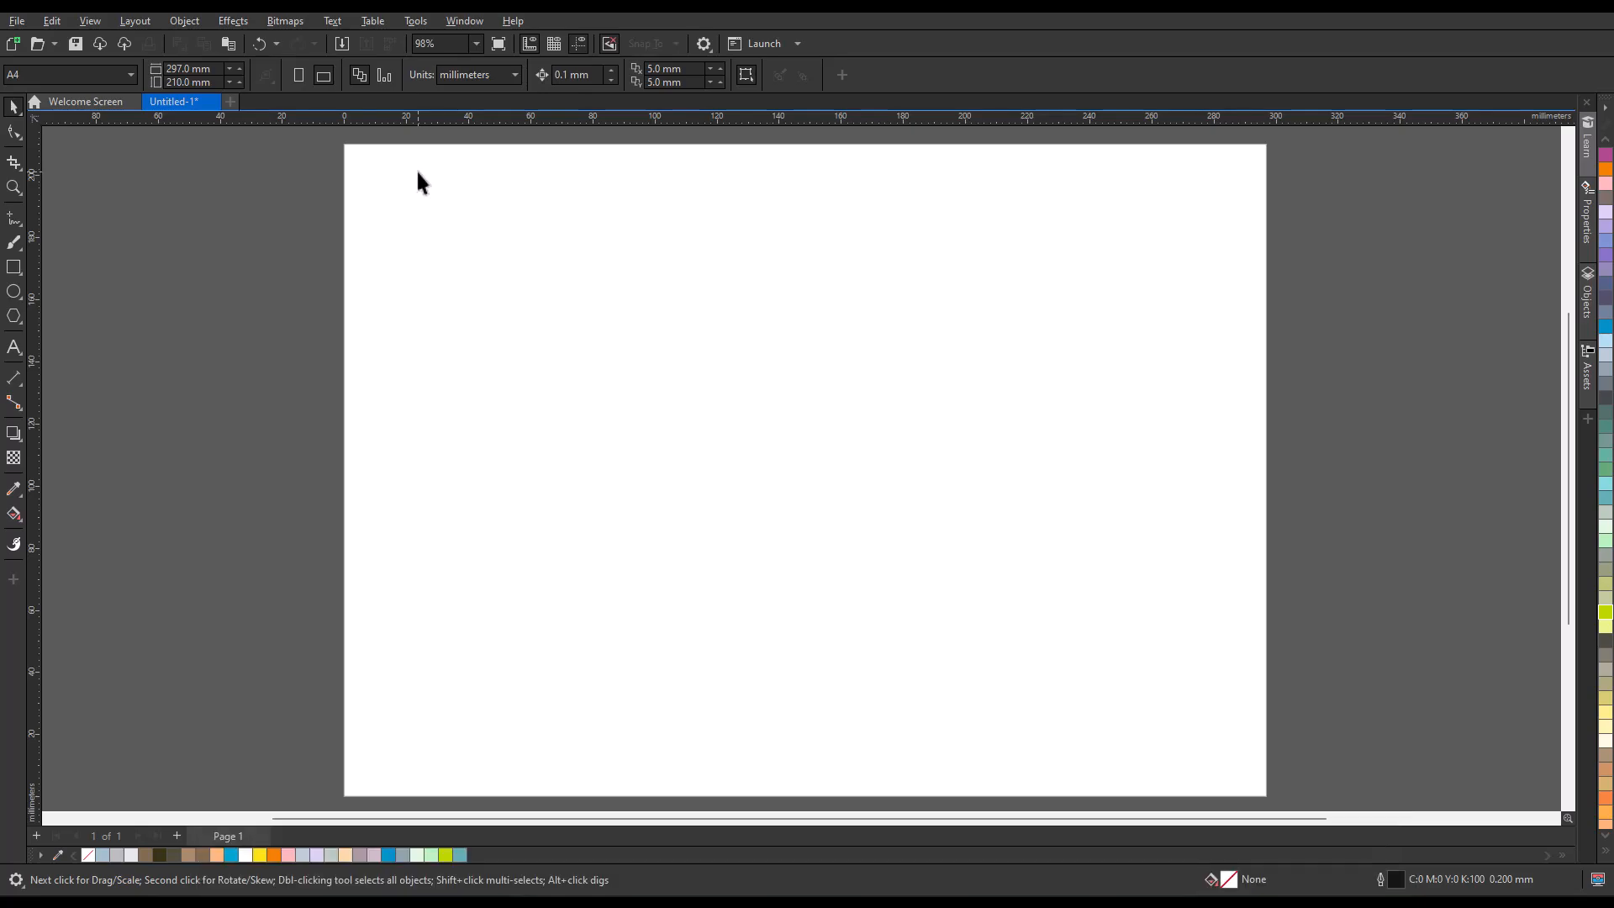
Set the default type for new objects to Arc in the Ellipse tool options.
left_click(416, 20)
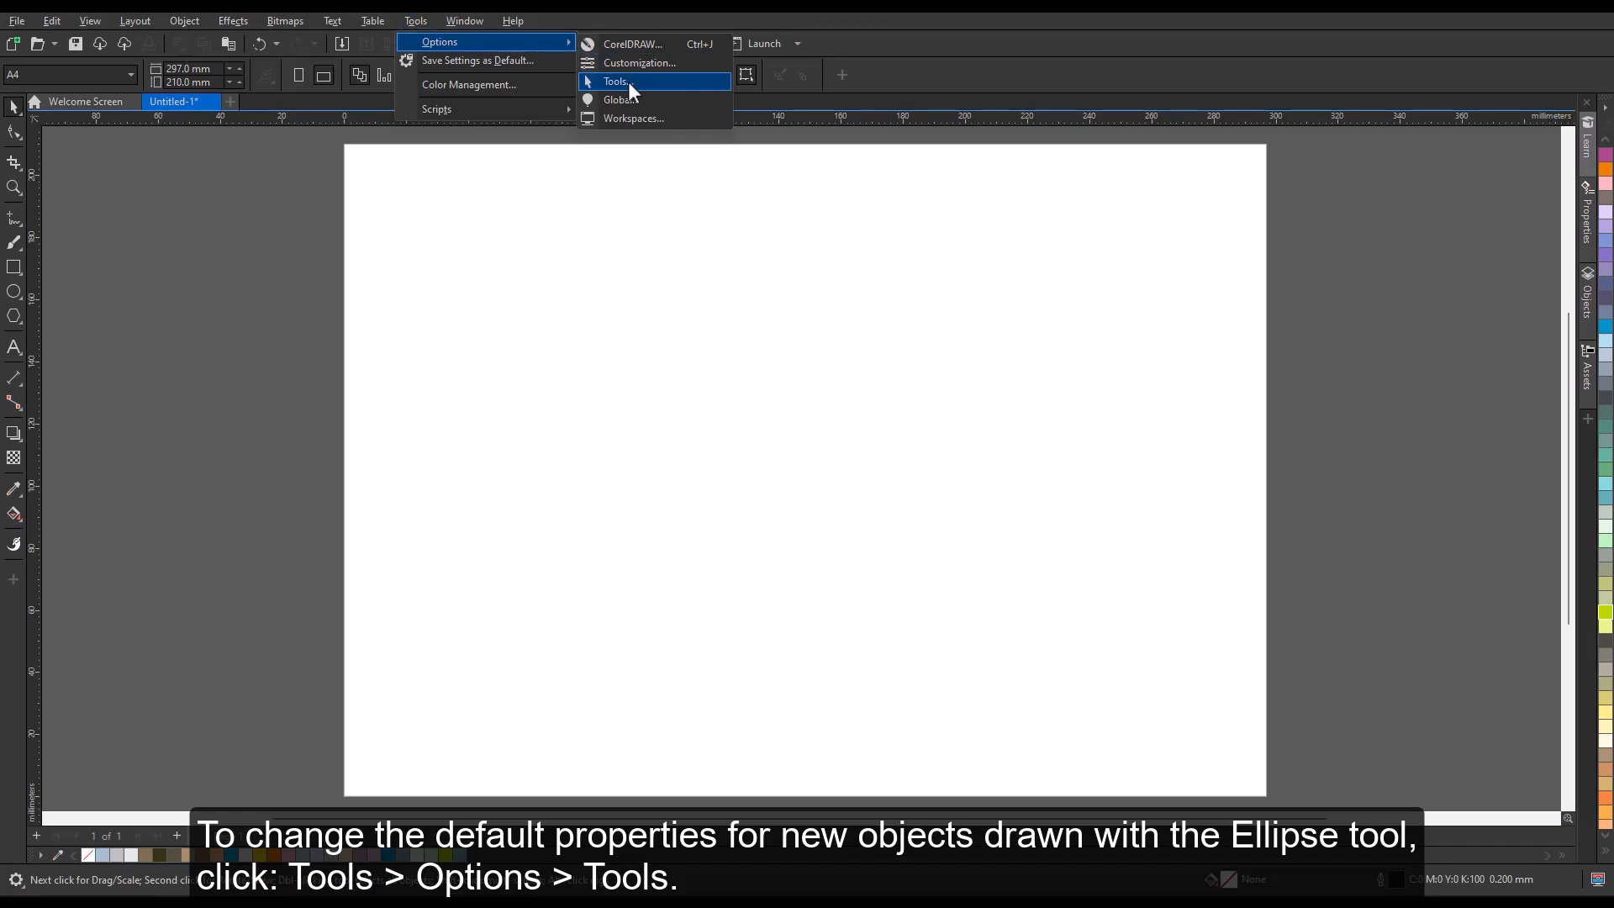
left_click(628, 83)
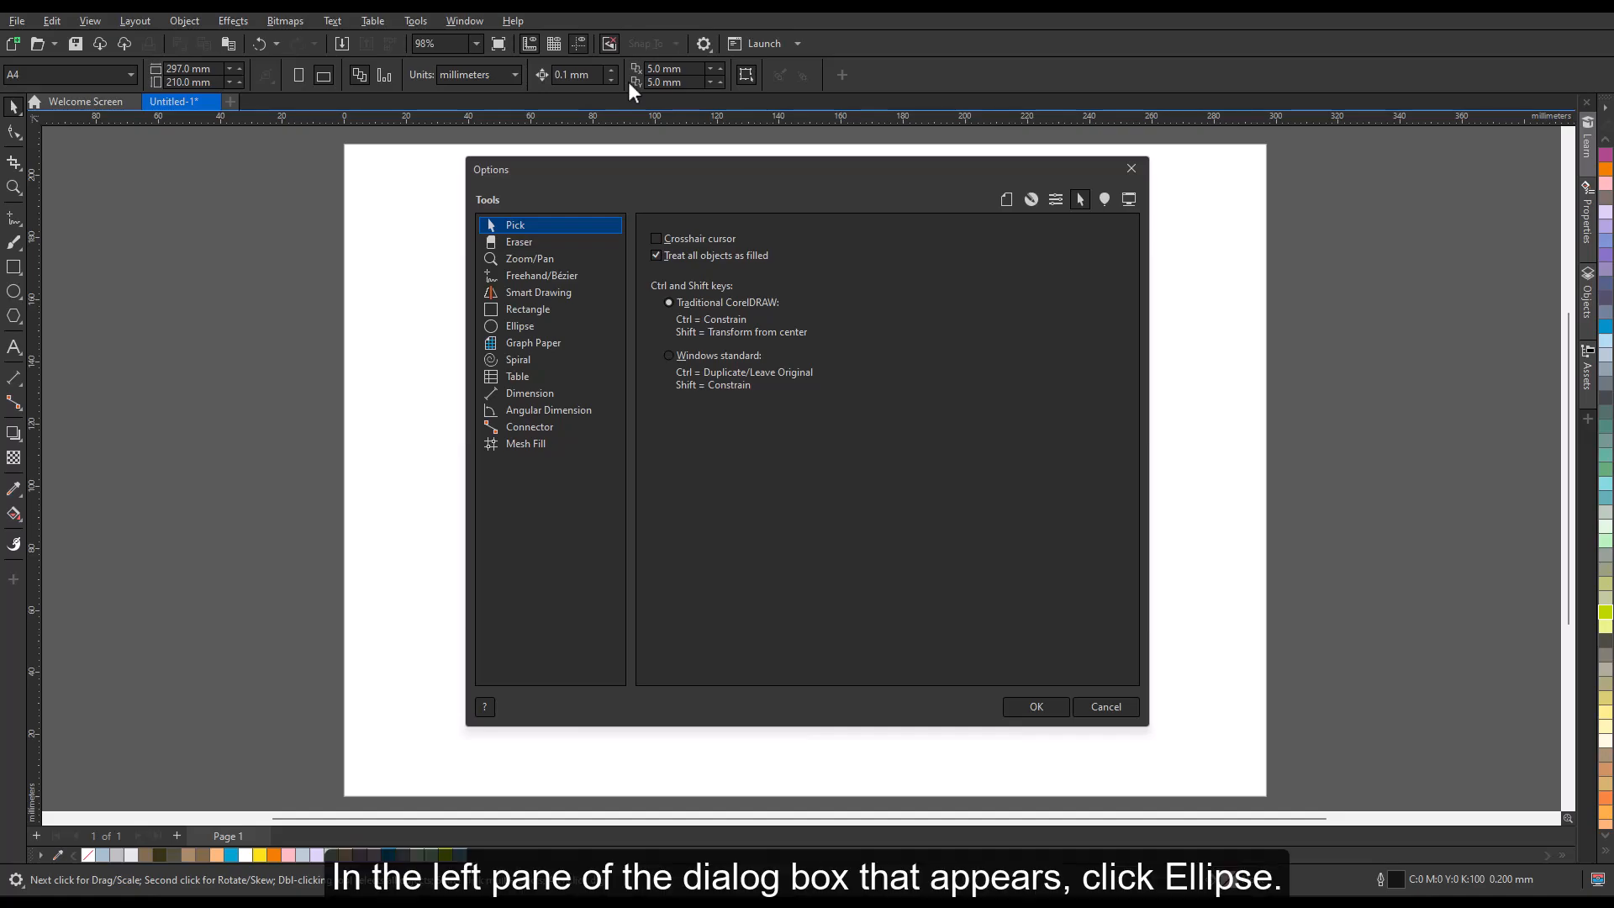
left_click(538, 320)
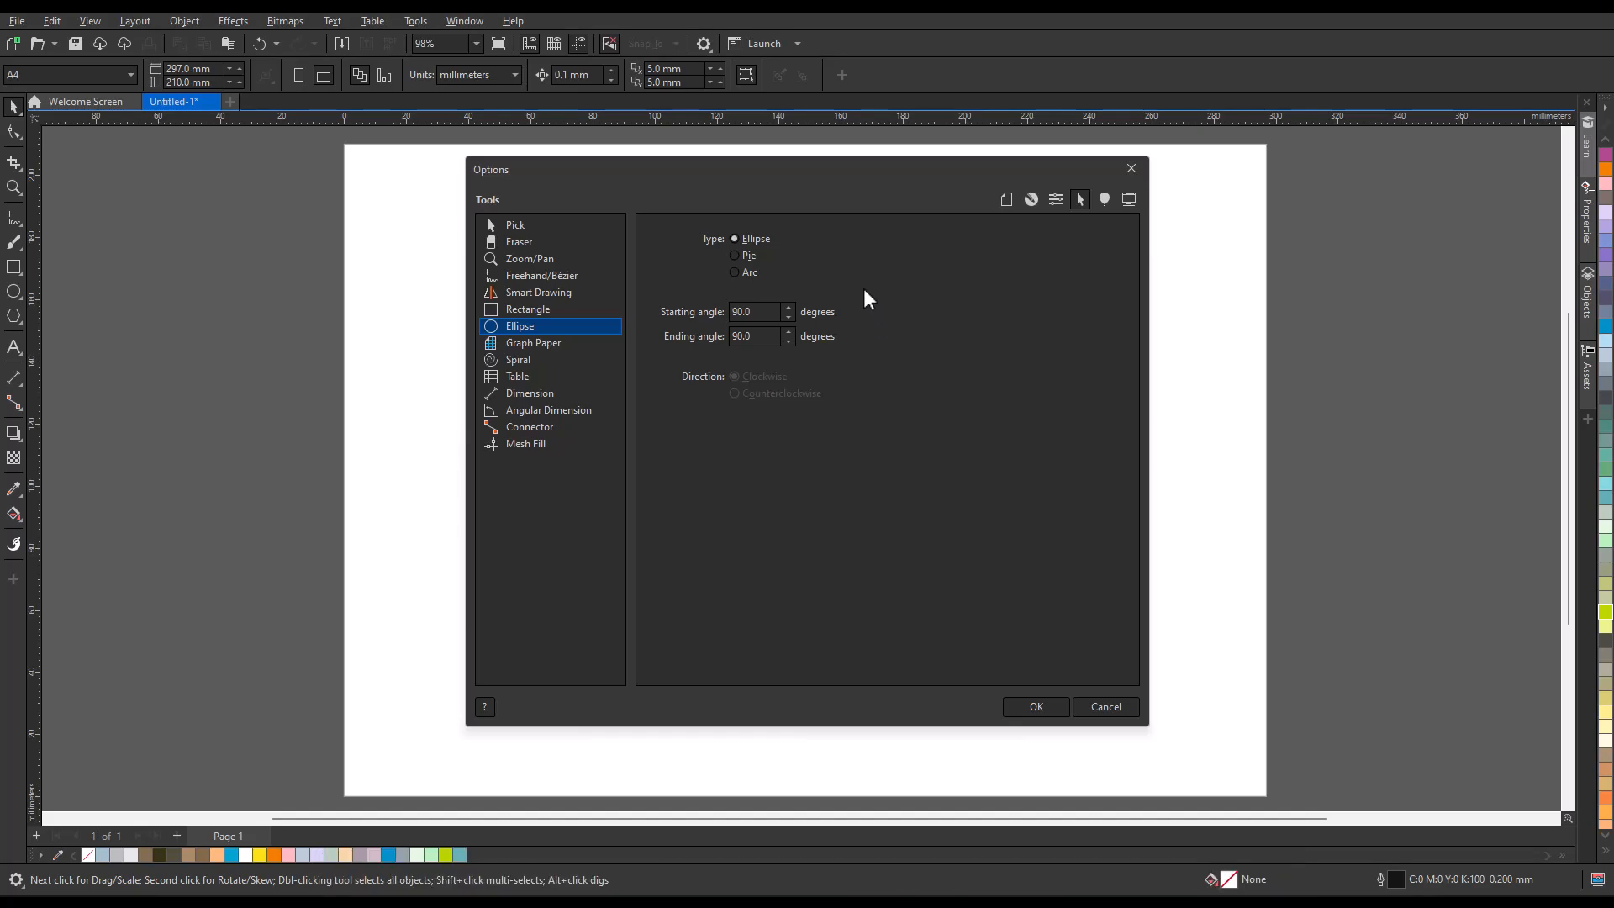
left_click(734, 273)
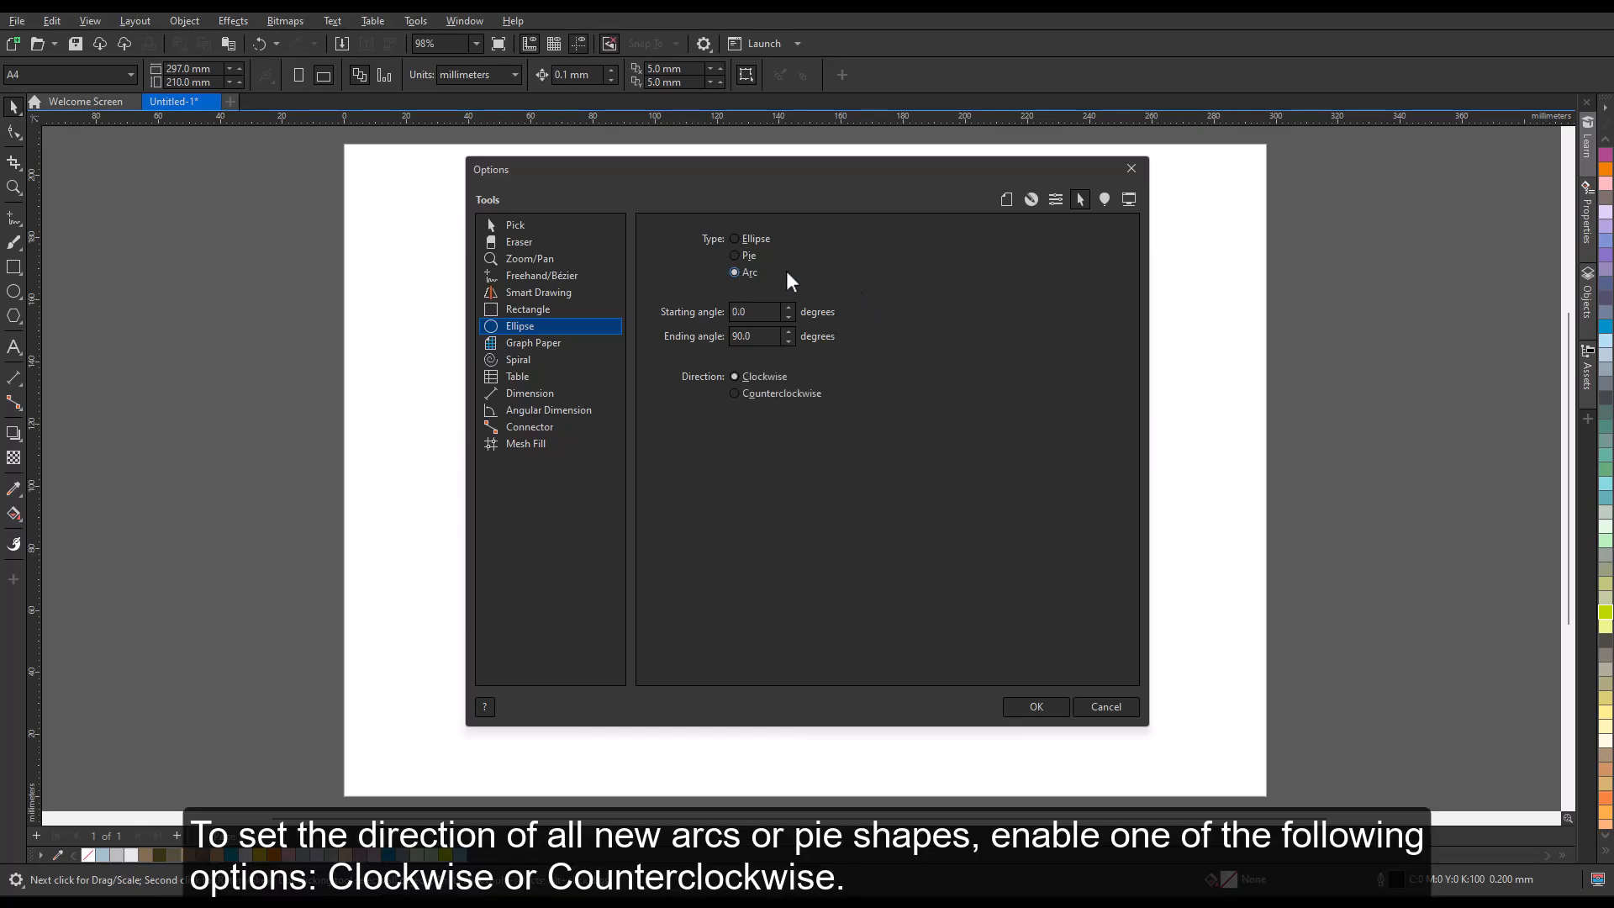